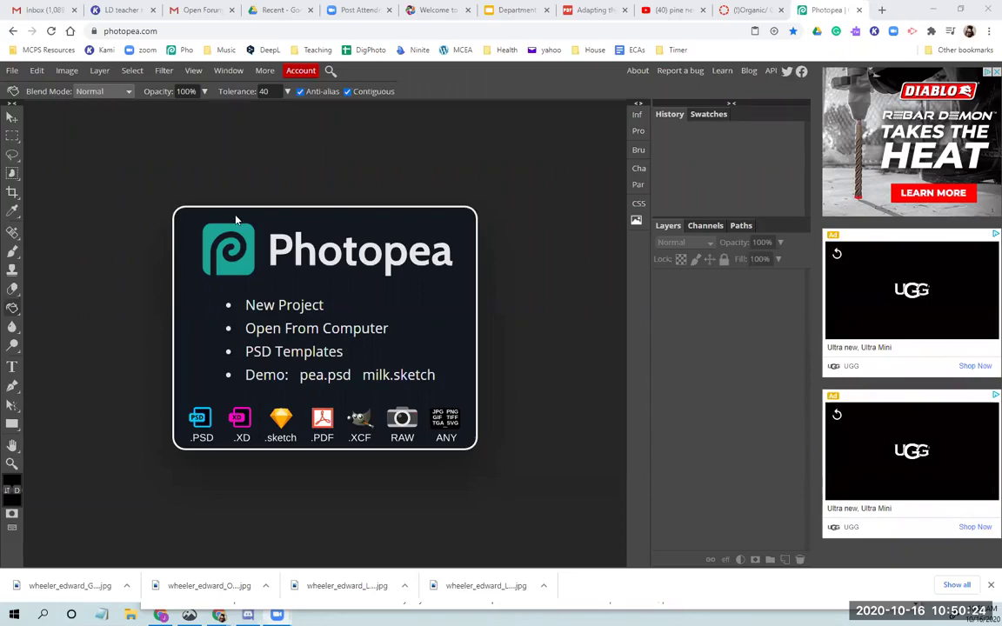
Step: Create a new 8 × 12 inch, 300 DPI portrait document with the LLContactsheet file name
{"action": "left_click", "coordinate": [170, 31]}
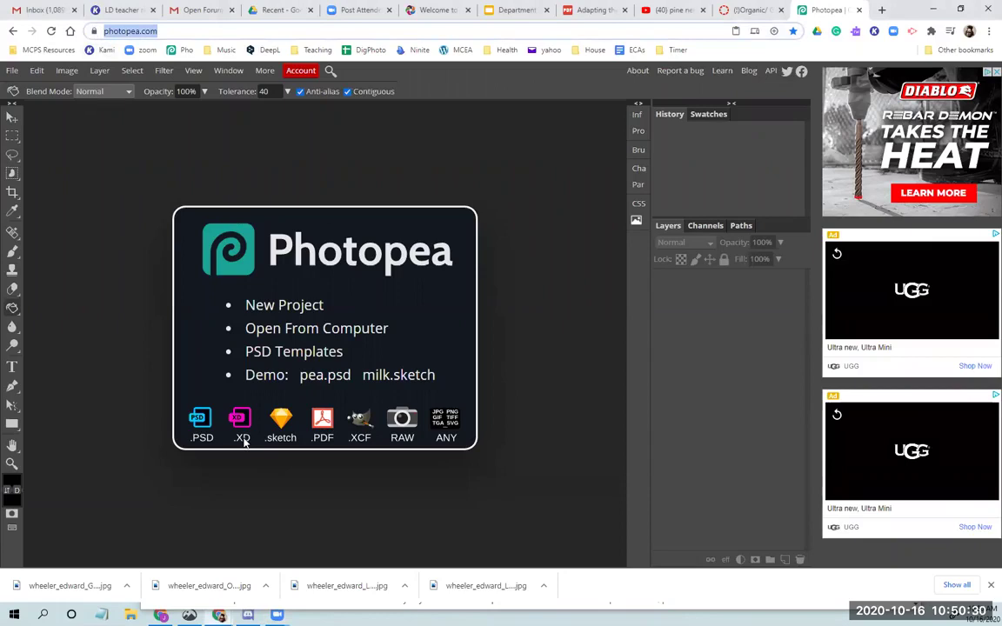
{"action": "left_click", "coordinate": [287, 306]}
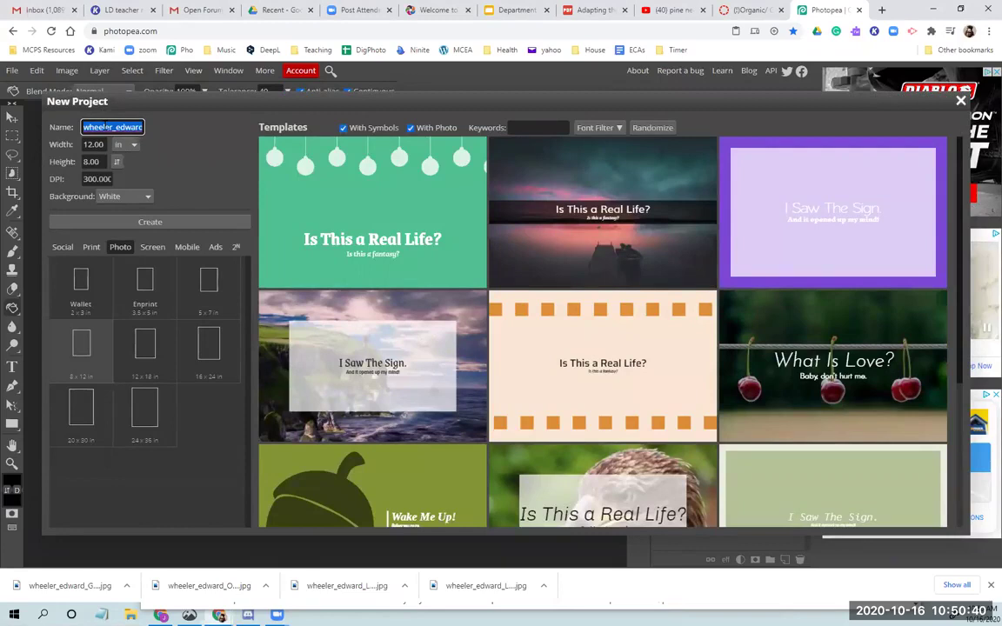
{"action": "type", "text": "wheeler"}
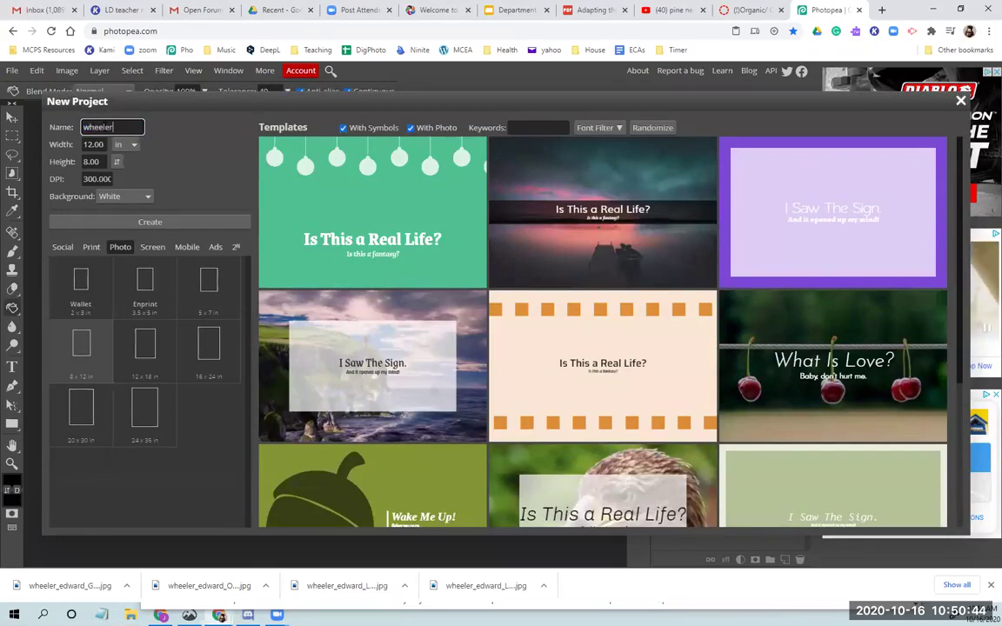
{"action": "type", "text": "_"}
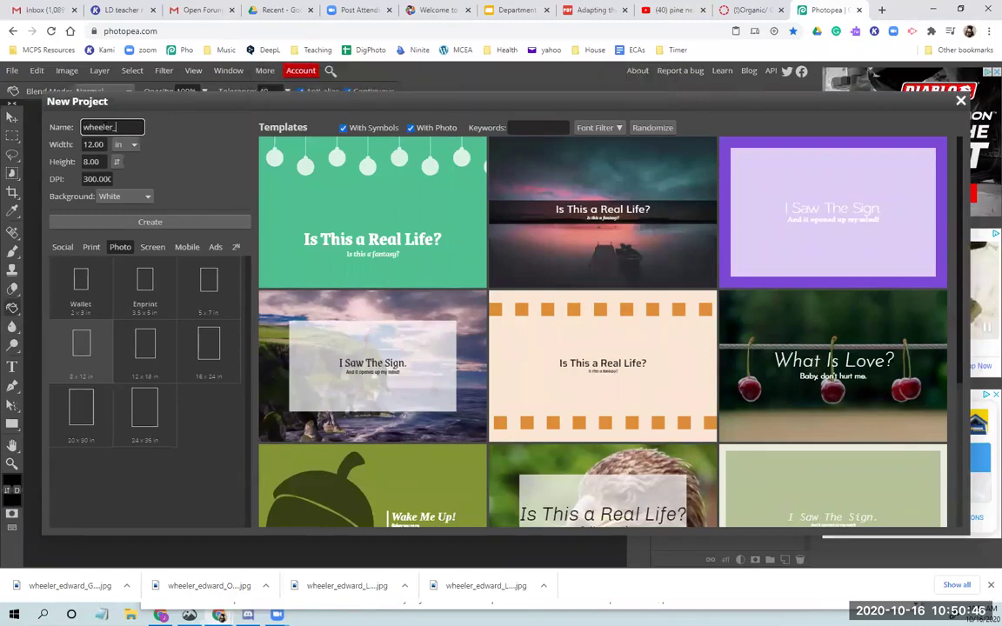
{"action": "type", "text": "edward_"}
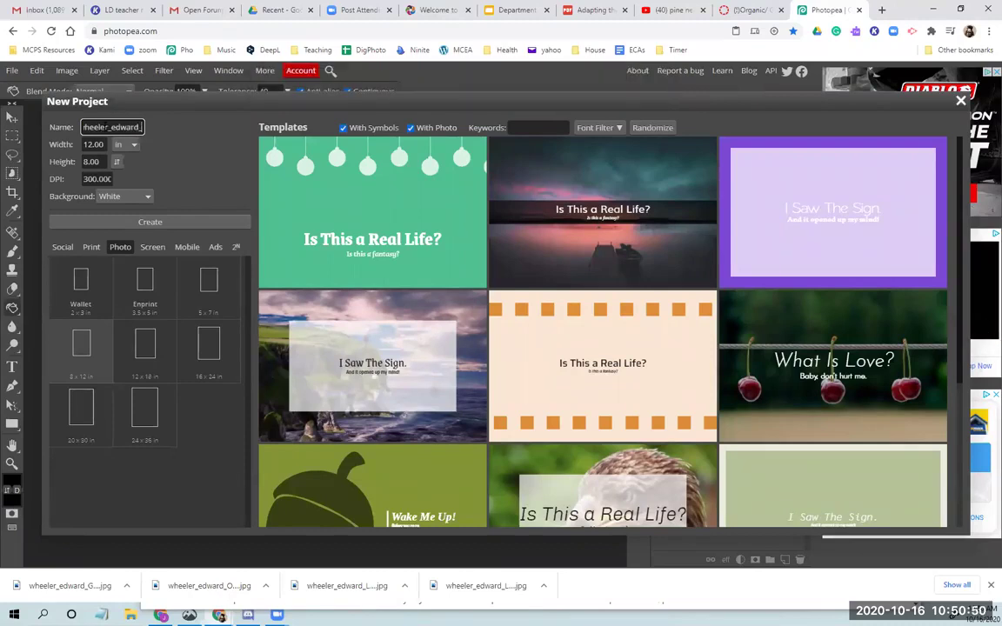
{"action": "type", "text": "LLContactsheet"}
{"action": "key", "text": "Tab"}
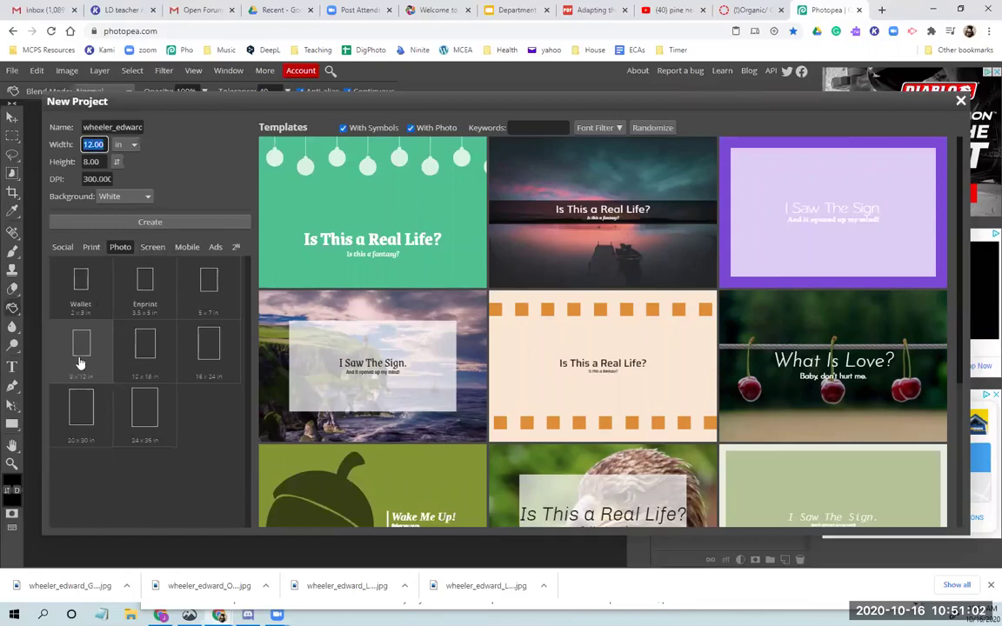
{"action": "left_click", "coordinate": [81, 344]}
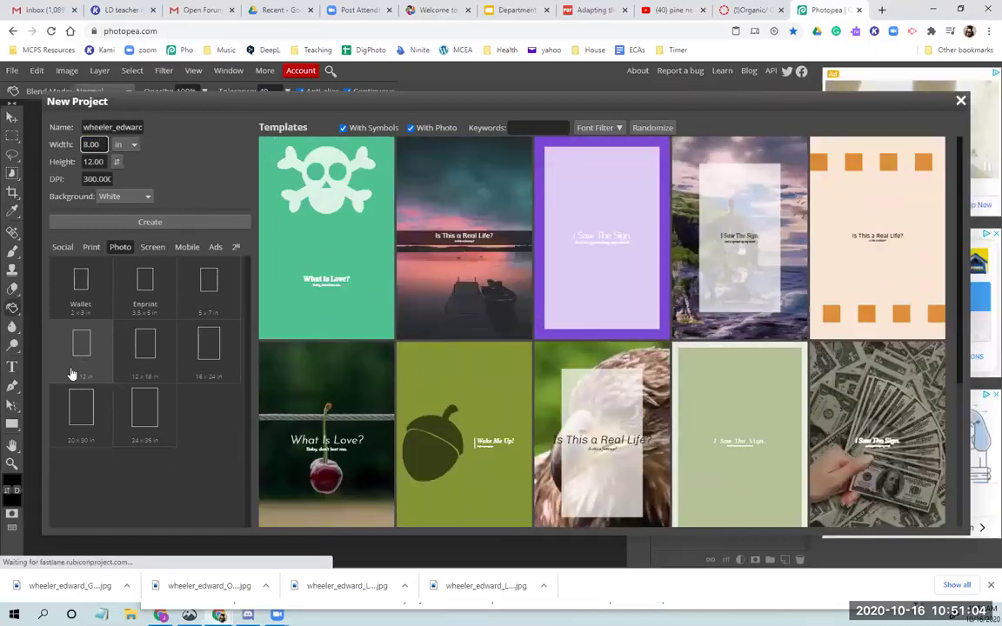
{"action": "left_click", "coordinate": [138, 221]}
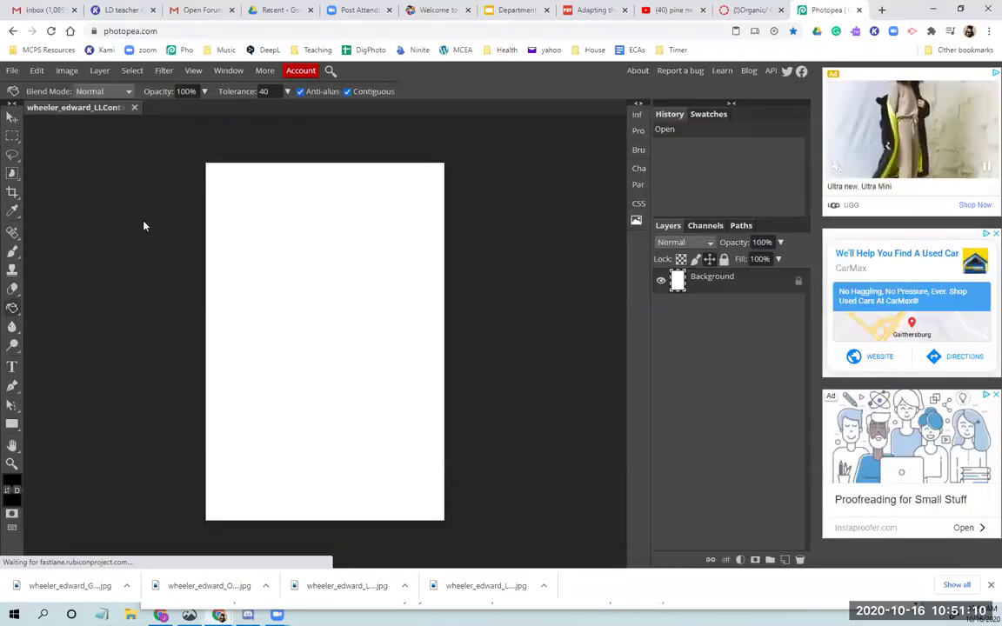
Step: Set the foreground colour to near-black
{"action": "left_click", "coordinate": [12, 482]}
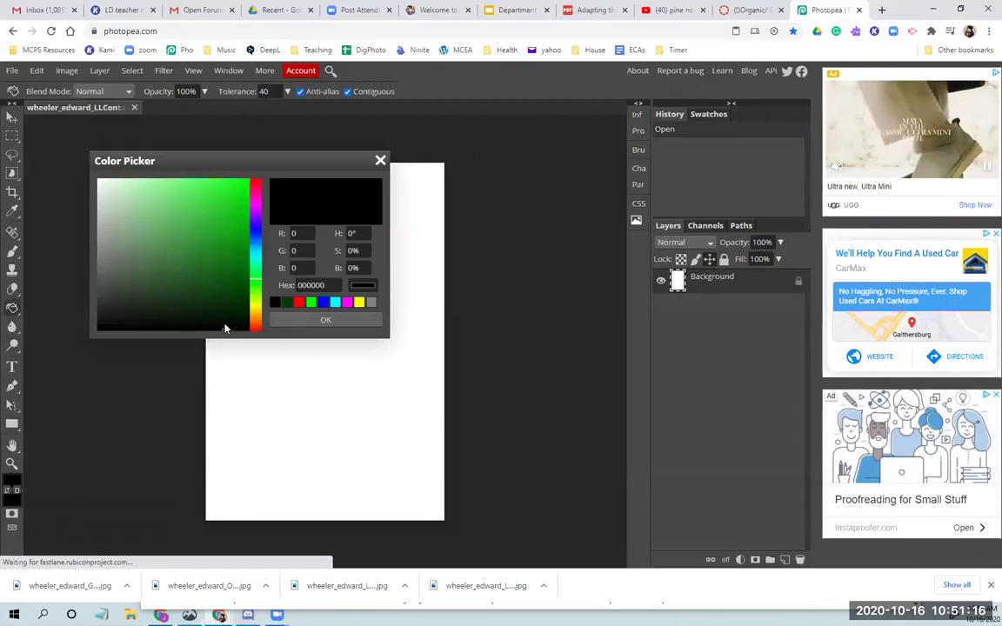
{"action": "left_click_drag", "start_coordinate": [208, 270], "coordinate": [224, 339]}
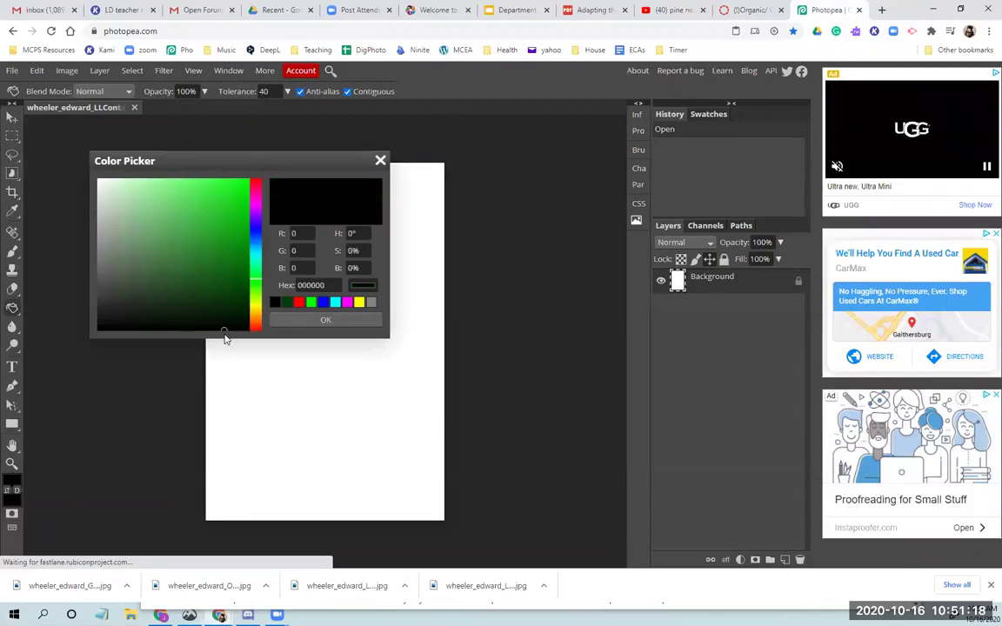
{"action": "left_click", "coordinate": [310, 323]}
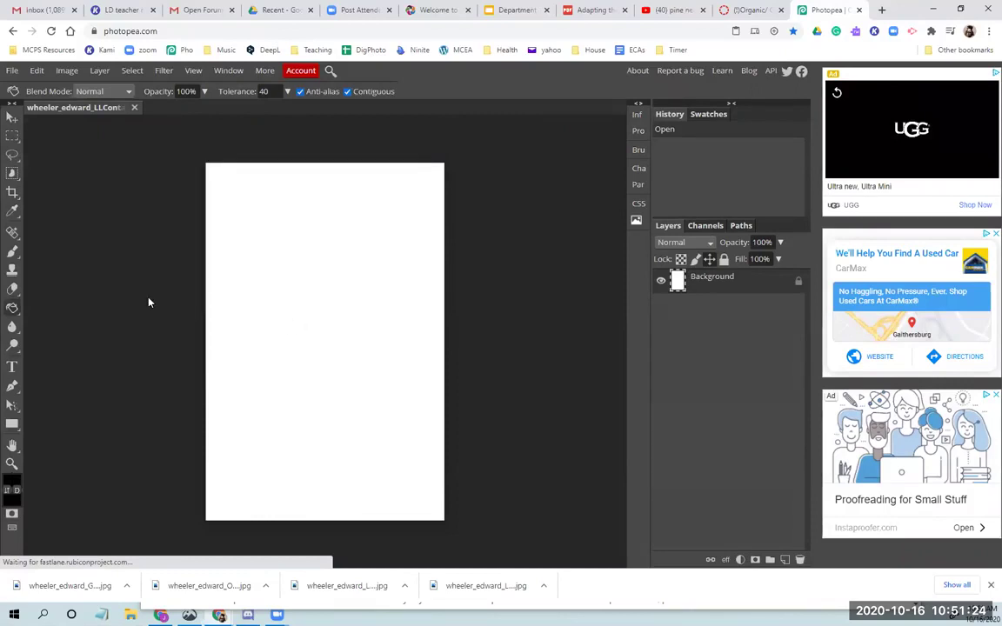
Step: Fill the white canvas with black using the Paint Bucket Tool
{"action": "right_click", "coordinate": [11, 308]}
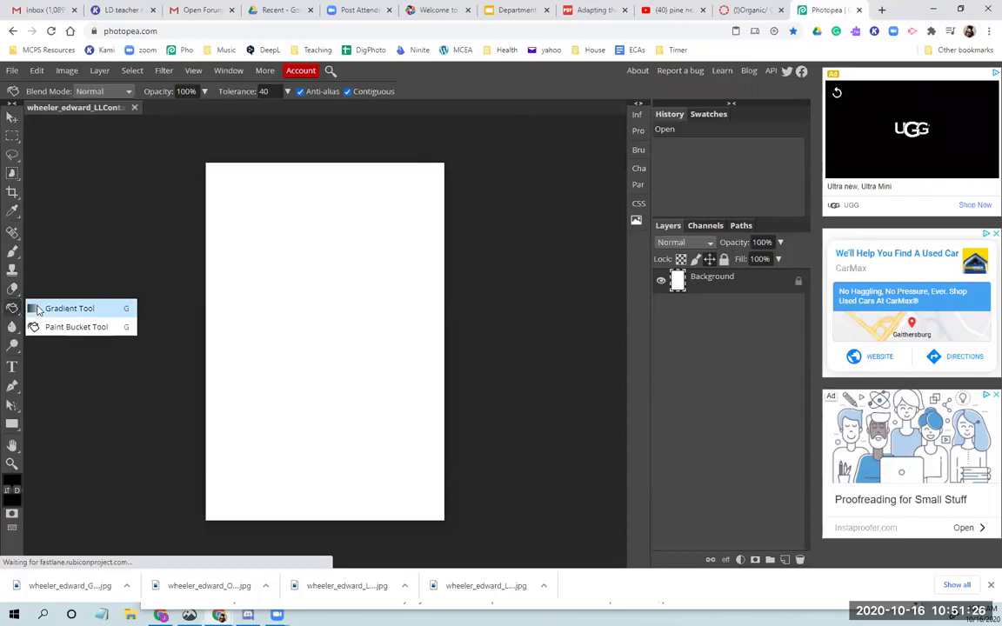
{"action": "left_click", "coordinate": [35, 307]}
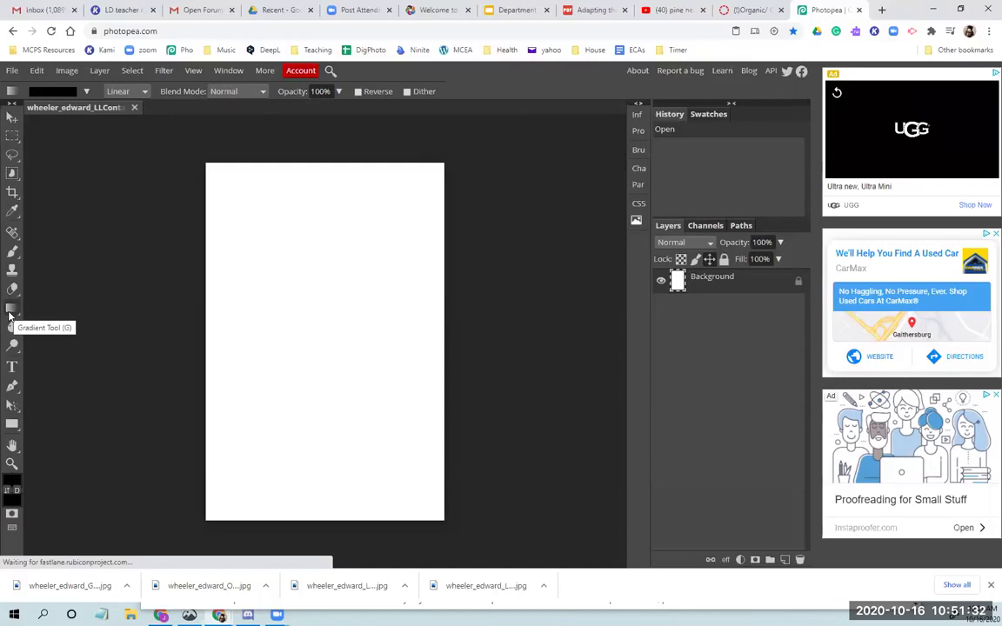
{"action": "right_click", "coordinate": [11, 308]}
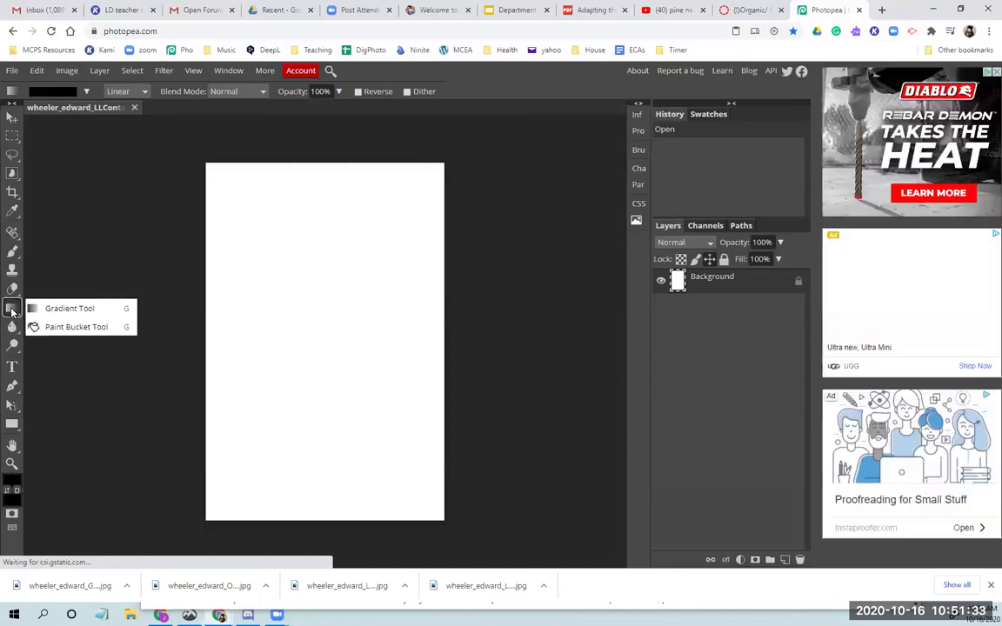
{"action": "left_click", "coordinate": [80, 329]}
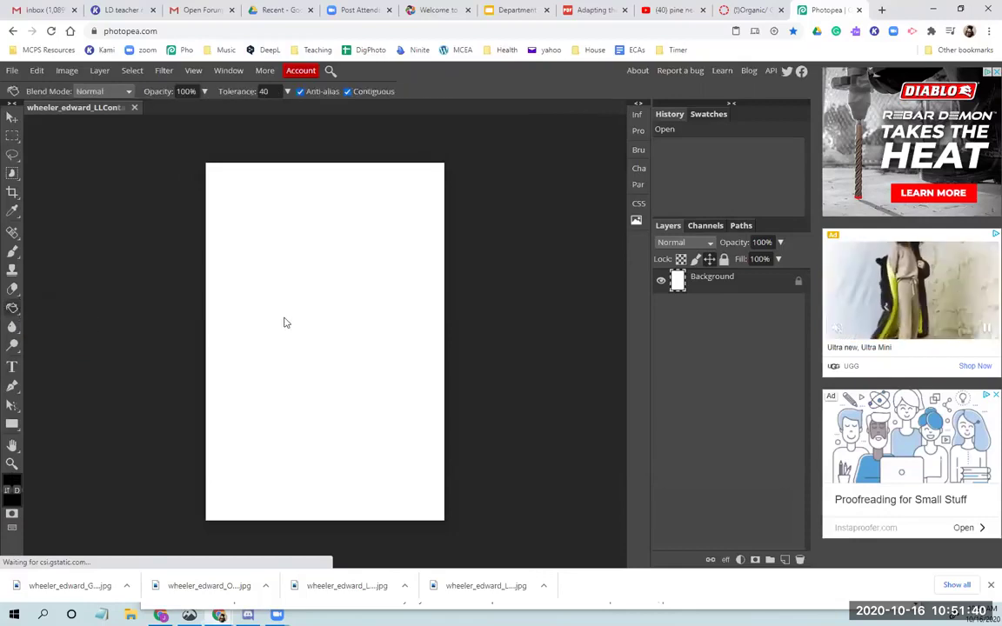
{"action": "left_click", "coordinate": [227, 347]}
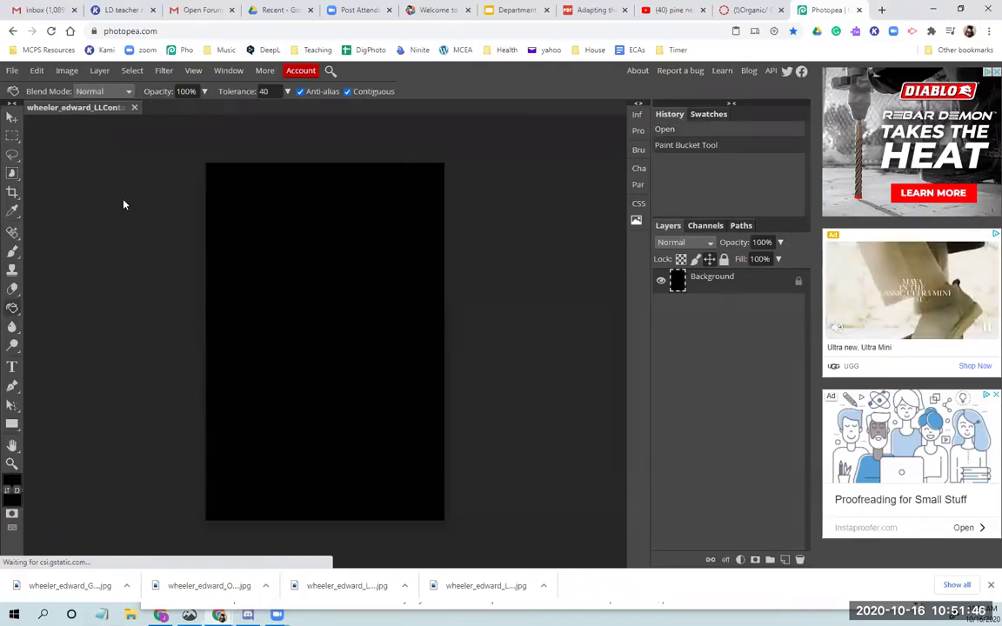
Step: Place the laughing girl portrait and scale it to about 29.83% at the top-left
{"action": "left_click", "coordinate": [12, 70]}
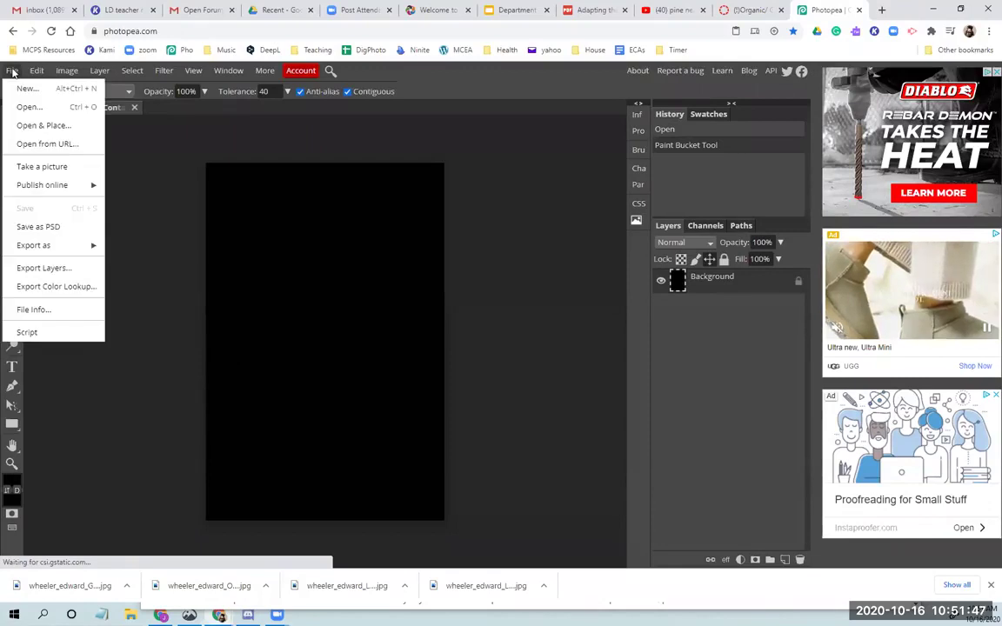
{"action": "left_click", "coordinate": [43, 126]}
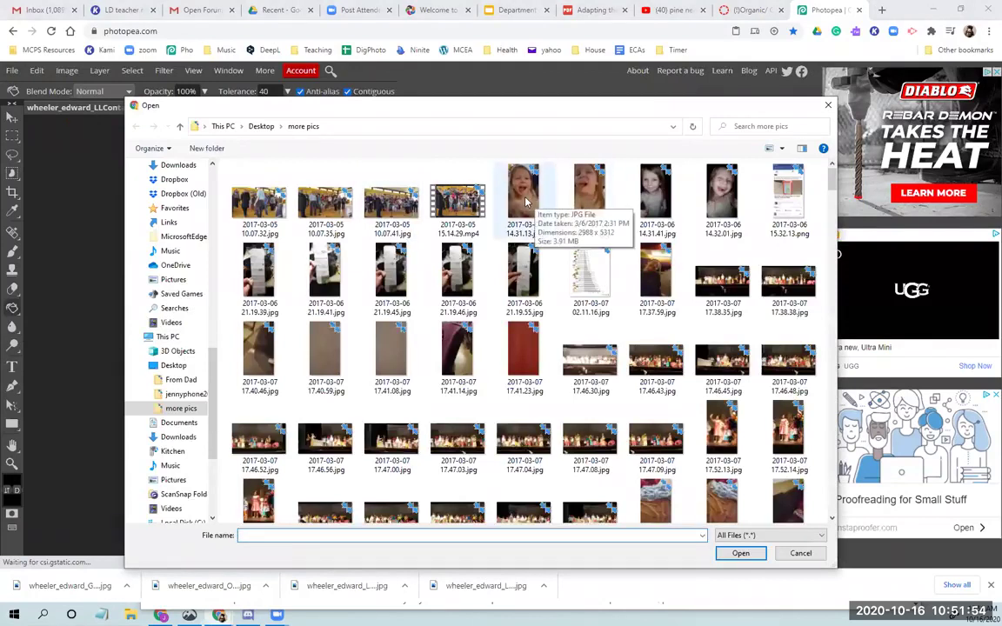
{"action": "double_click", "coordinate": [526, 201]}
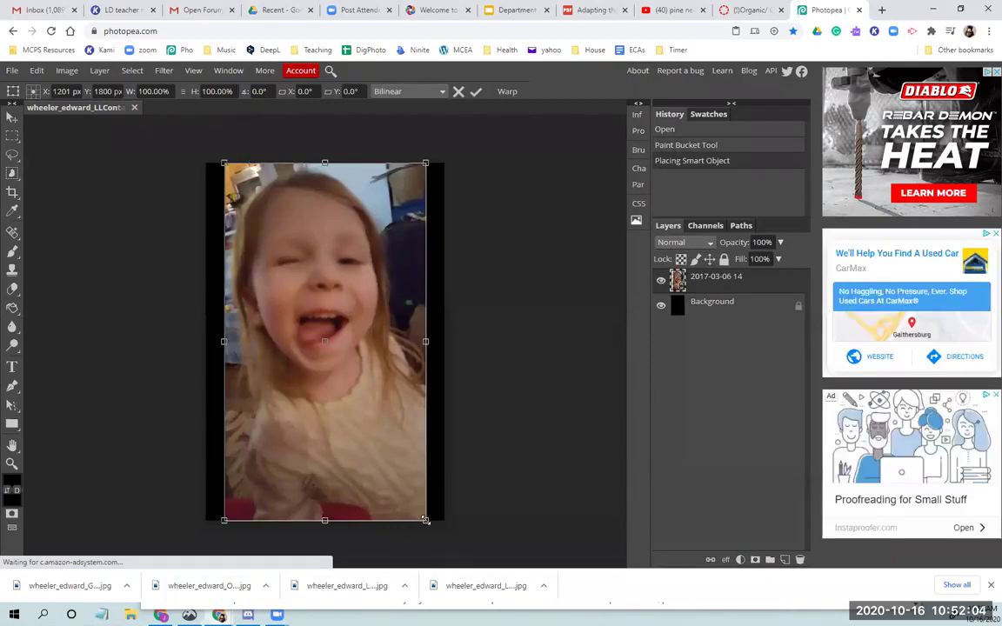
{"action": "left_click_drag", "start_coordinate": [425, 520], "coordinate": [278, 264]}
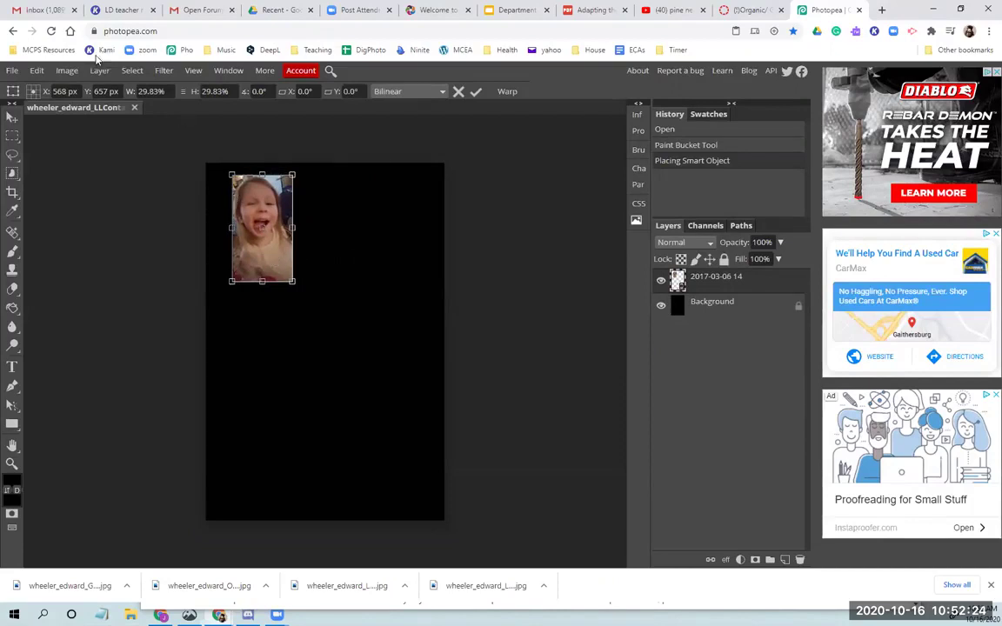
Step: Place a second girl photo and shrink it into the top-right slot
{"action": "left_click", "coordinate": [12, 71]}
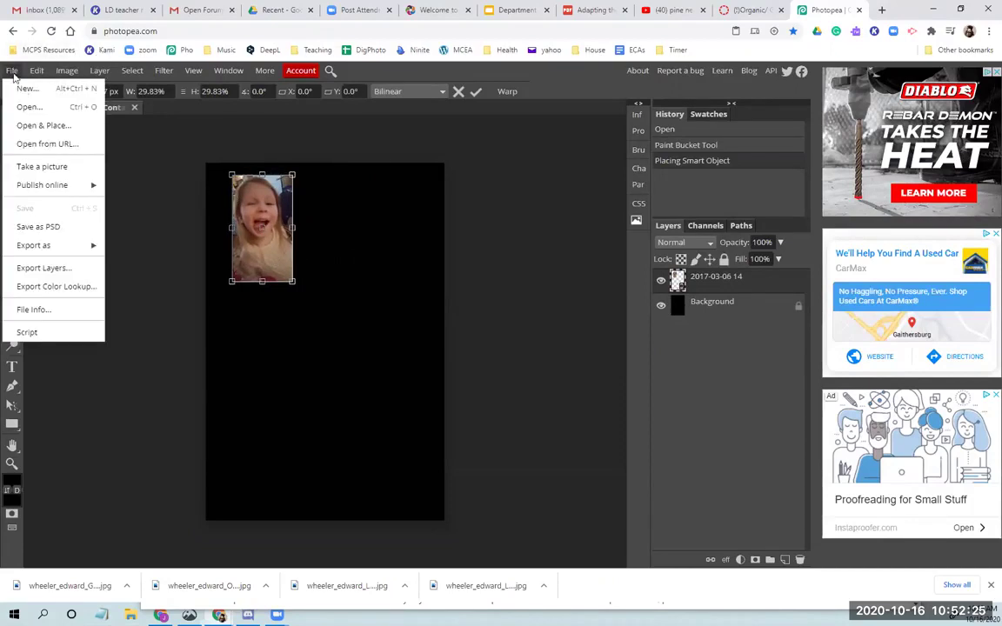
{"action": "left_click", "coordinate": [42, 127]}
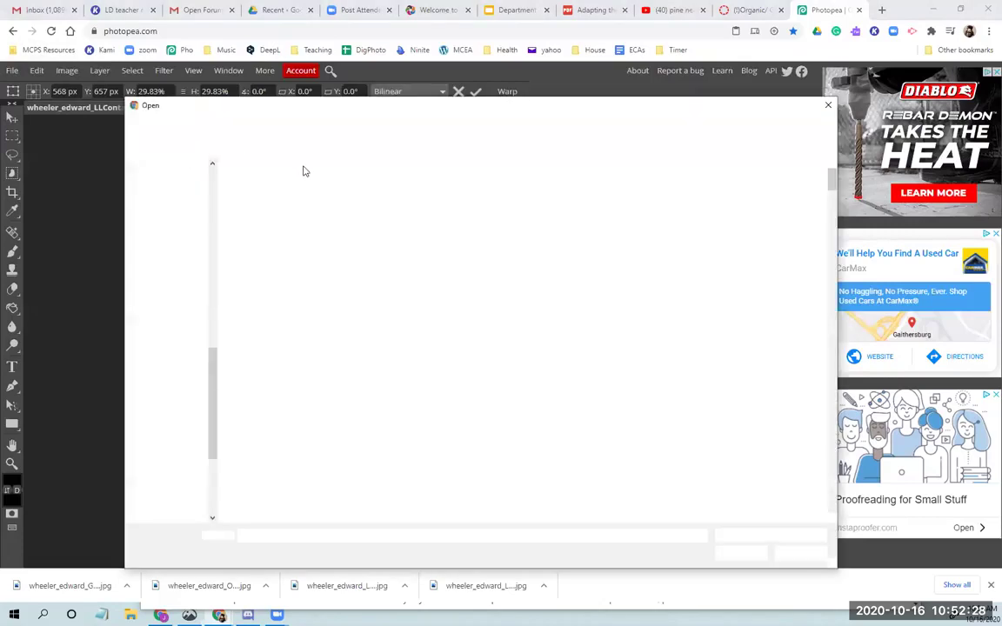
{"action": "double_click", "coordinate": [533, 186]}
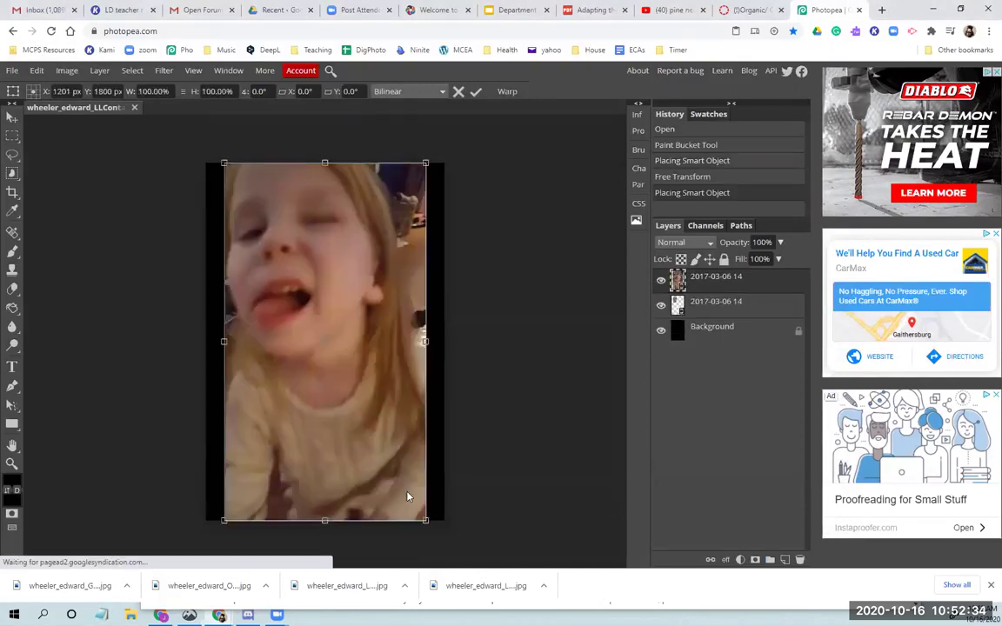
{"action": "left_click_drag", "start_coordinate": [425, 520], "coordinate": [391, 249]}
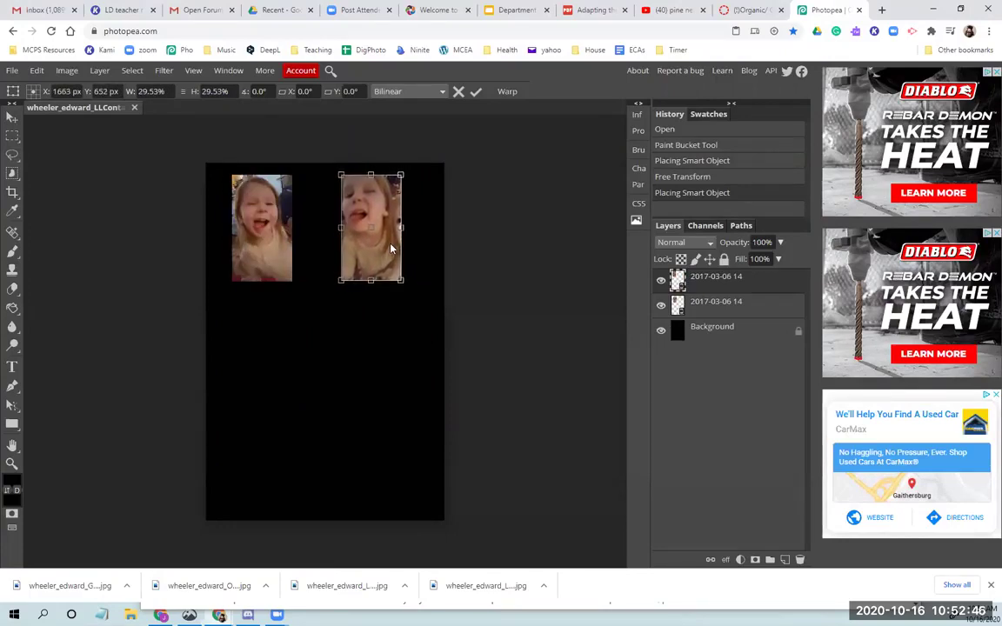
Step: Place the smiling portrait and scale it to 29.23% below the first photo
{"action": "left_click", "coordinate": [14, 71]}
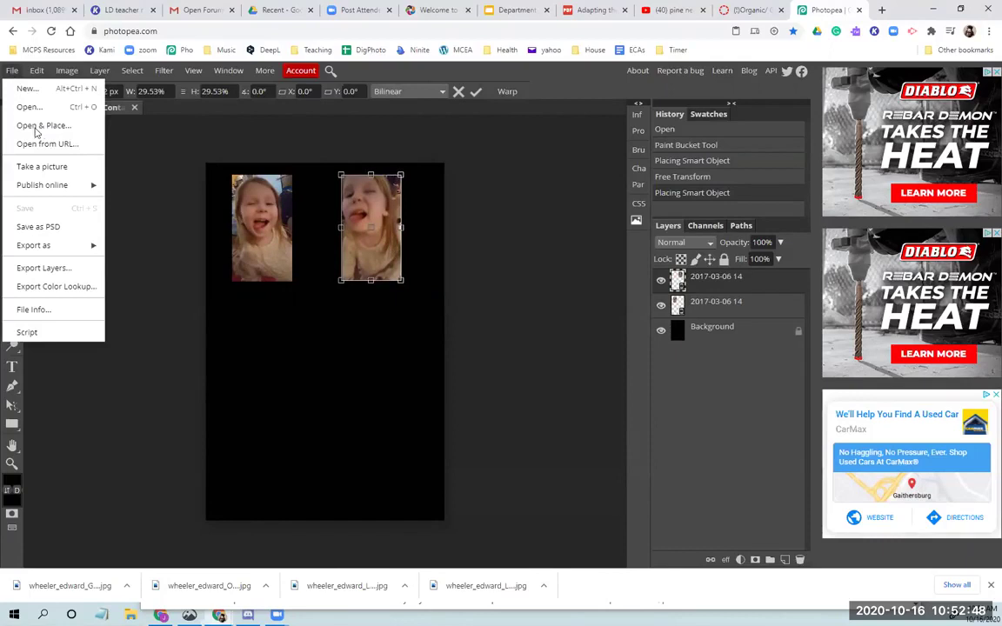
{"action": "left_click", "coordinate": [48, 130]}
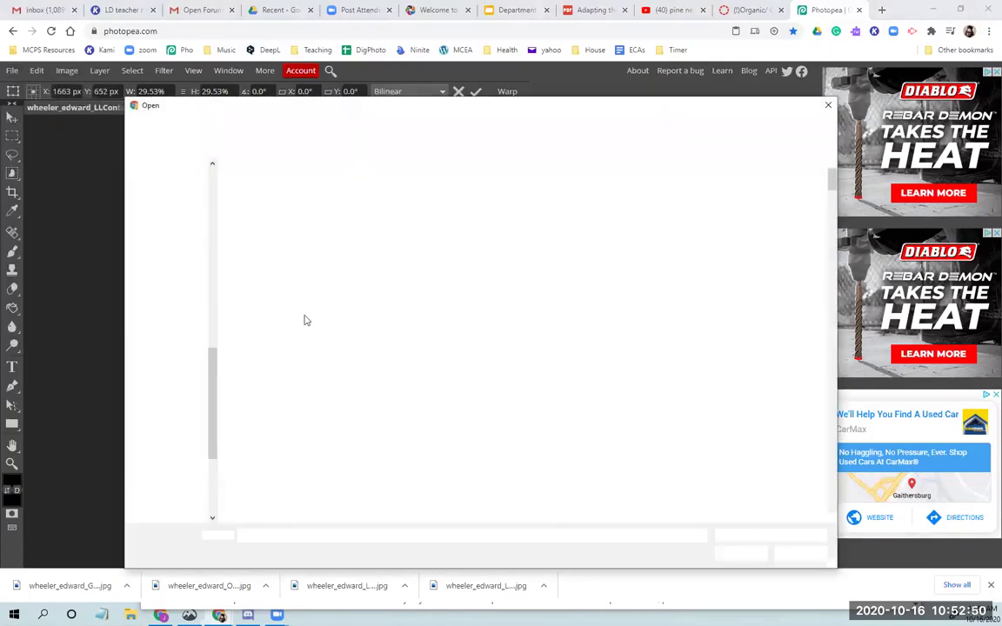
{"action": "double_click", "coordinate": [651, 211]}
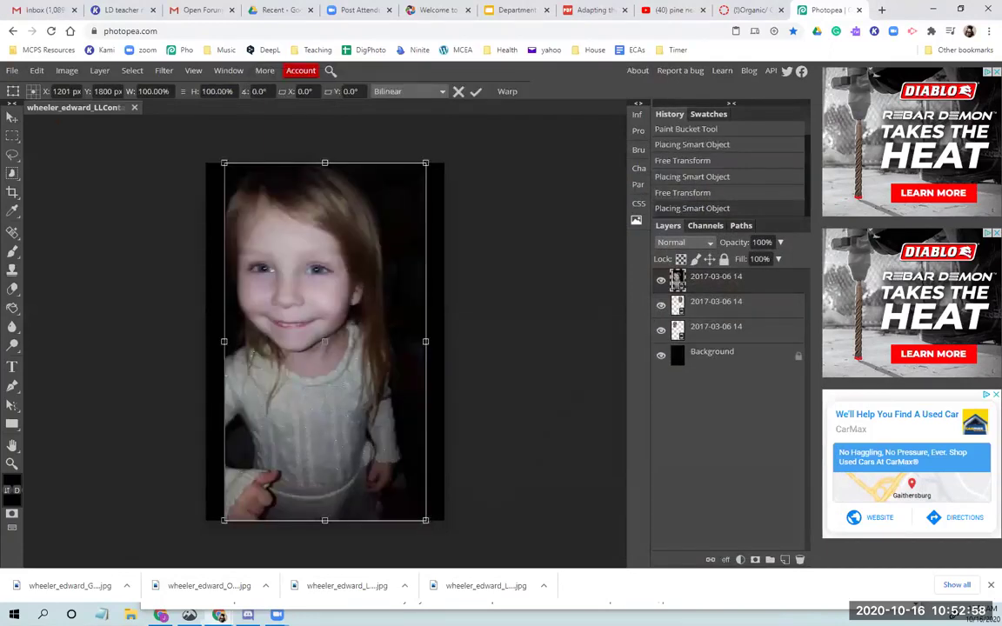
{"action": "left_click_drag", "start_coordinate": [426, 521], "coordinate": [284, 382]}
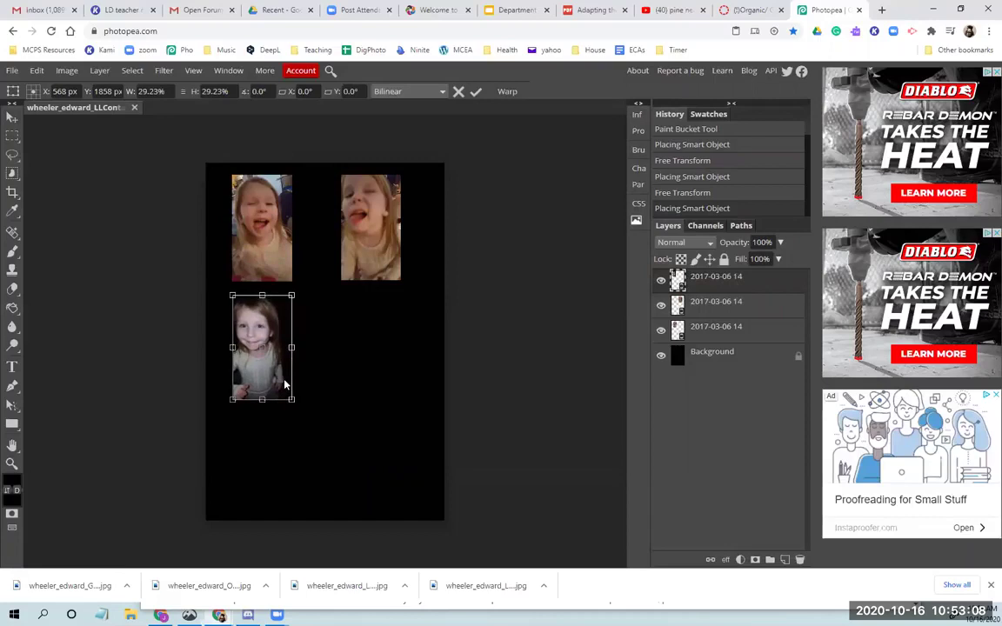
Step: Place 2017-03-06 14.32.01.jpg, shrink it to 29.23%, and move it to the second-row right slot
{"action": "left_click", "coordinate": [13, 71]}
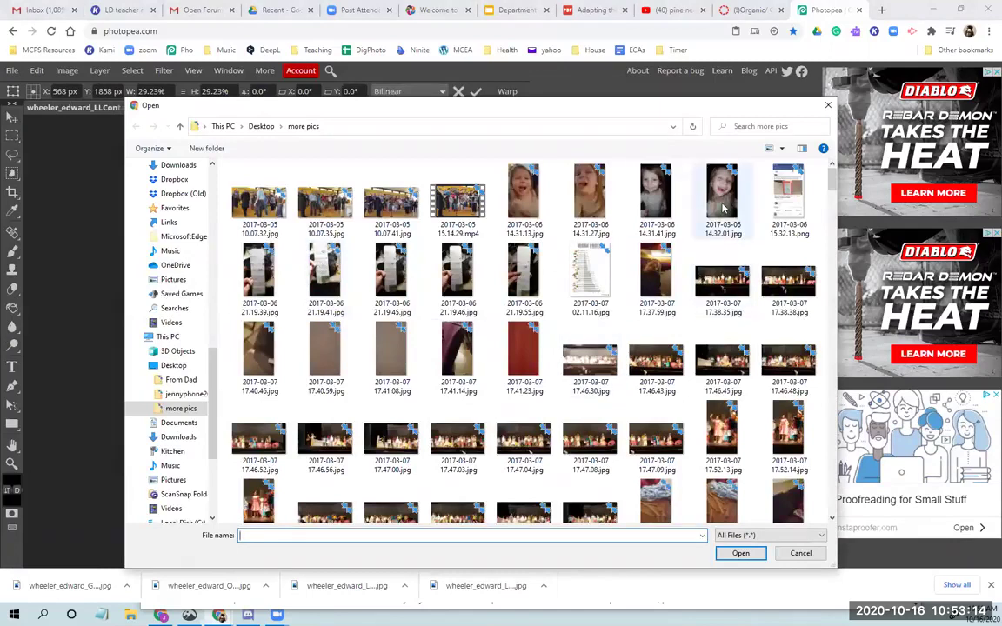
{"action": "double_click", "coordinate": [719, 202]}
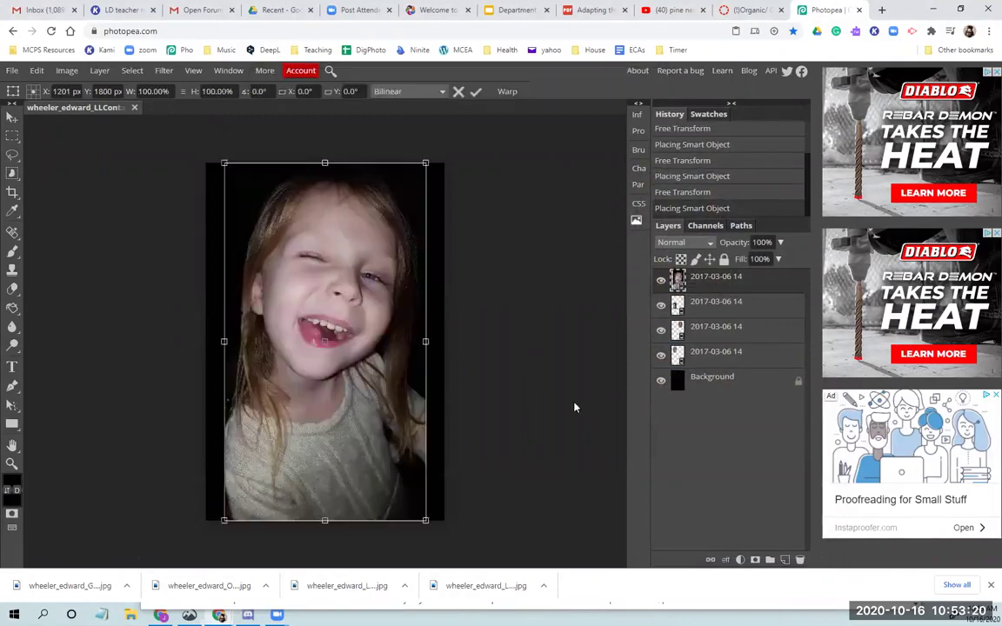
{"action": "left_click_drag", "start_coordinate": [424, 520], "coordinate": [290, 280]}
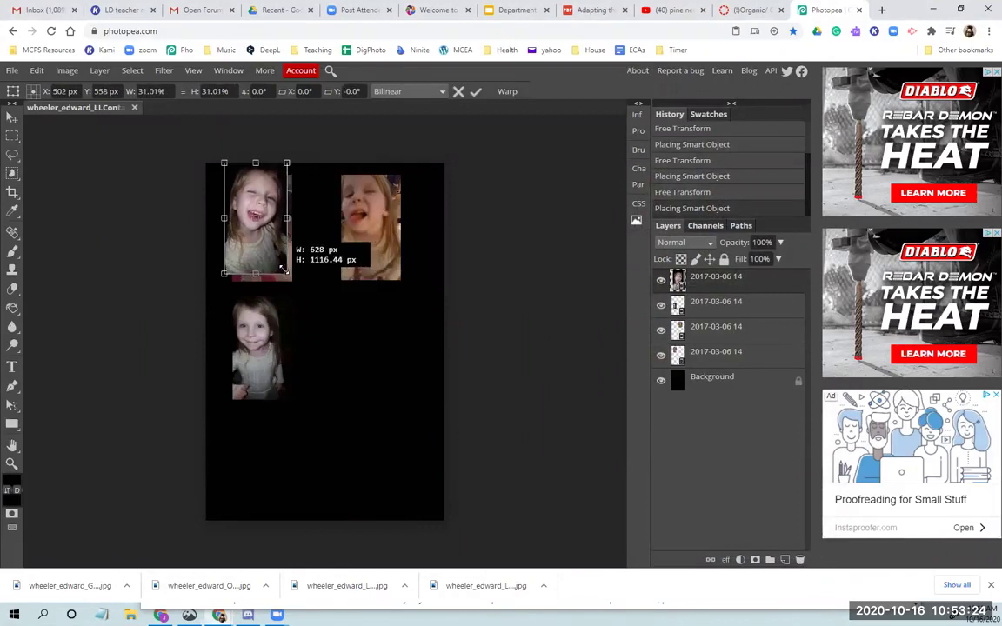
{"action": "left_click_drag", "start_coordinate": [283, 271], "coordinate": [290, 277]}
{"action": "left_click_drag", "start_coordinate": [343, 354], "coordinate": [377, 377]}
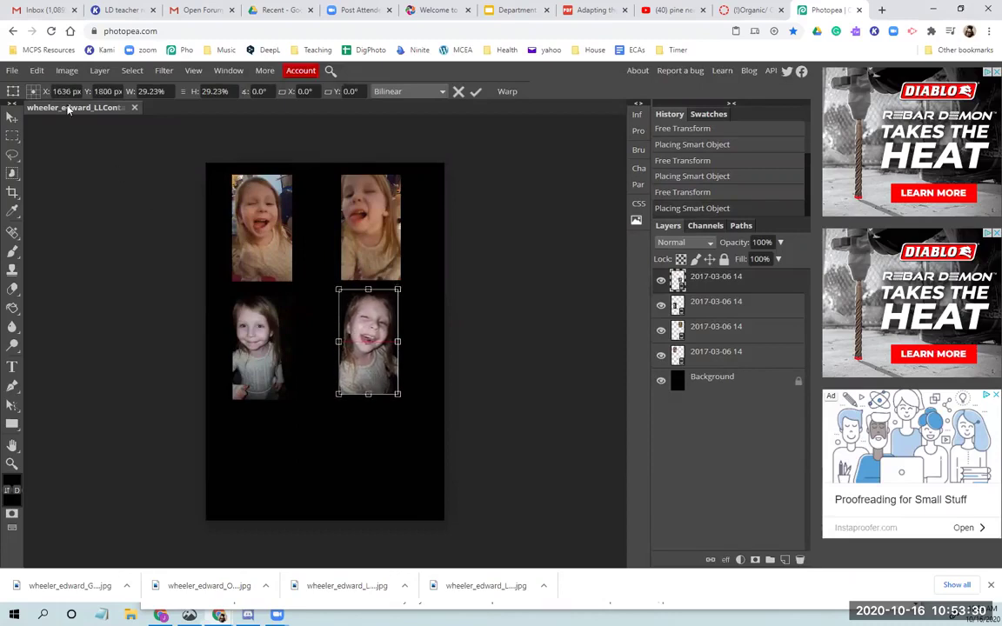
Step: Place the crowd photo 2017-03-05 10.07.32.jpg scaled to 43.25% in the lower-left
{"action": "left_click", "coordinate": [12, 69]}
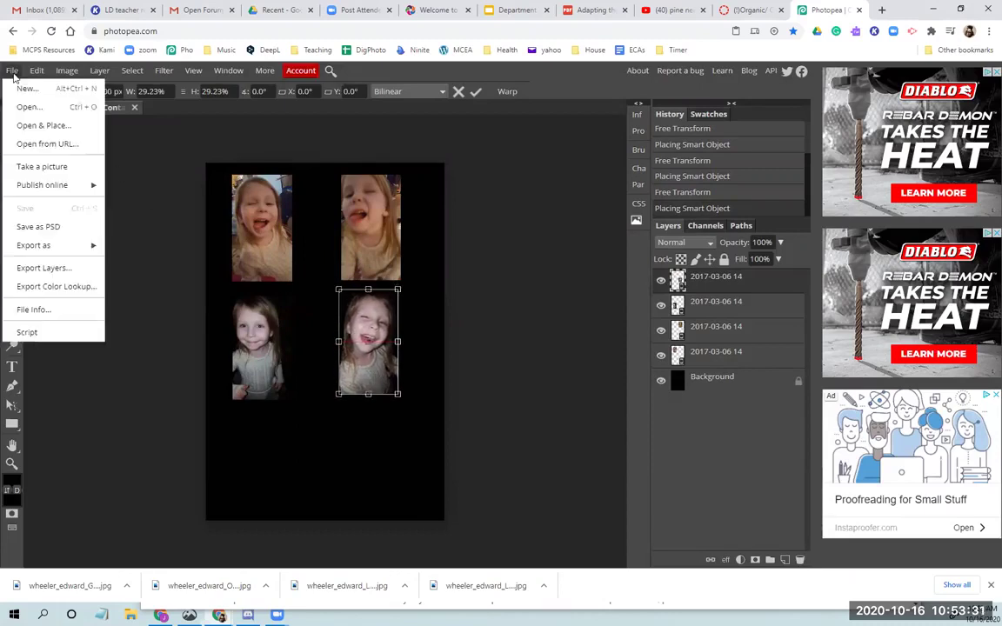
{"action": "left_click", "coordinate": [50, 125]}
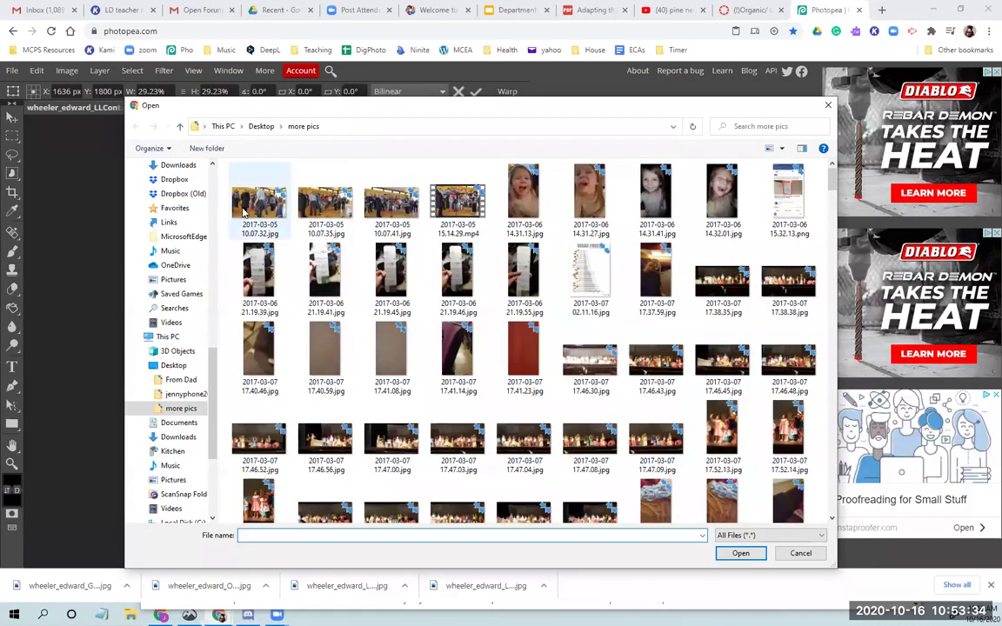
{"action": "double_click", "coordinate": [259, 204]}
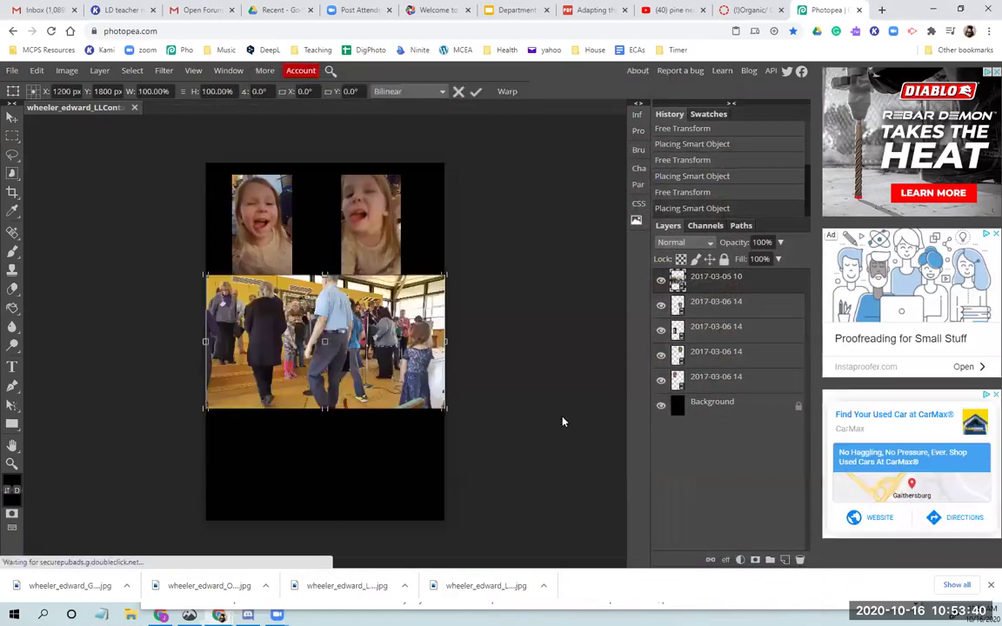
{"action": "left_click_drag", "start_coordinate": [443, 408], "coordinate": [301, 461]}
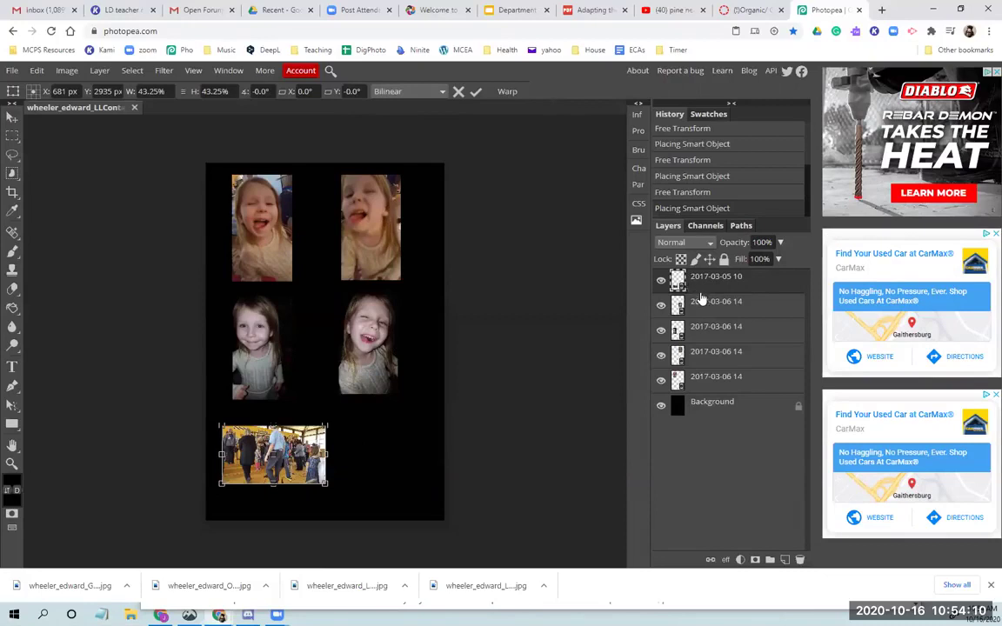
Step: Reorder the portrait layers, moving the laughing one top-right and the tongue-out one bottom-right
{"action": "left_click", "coordinate": [706, 327]}
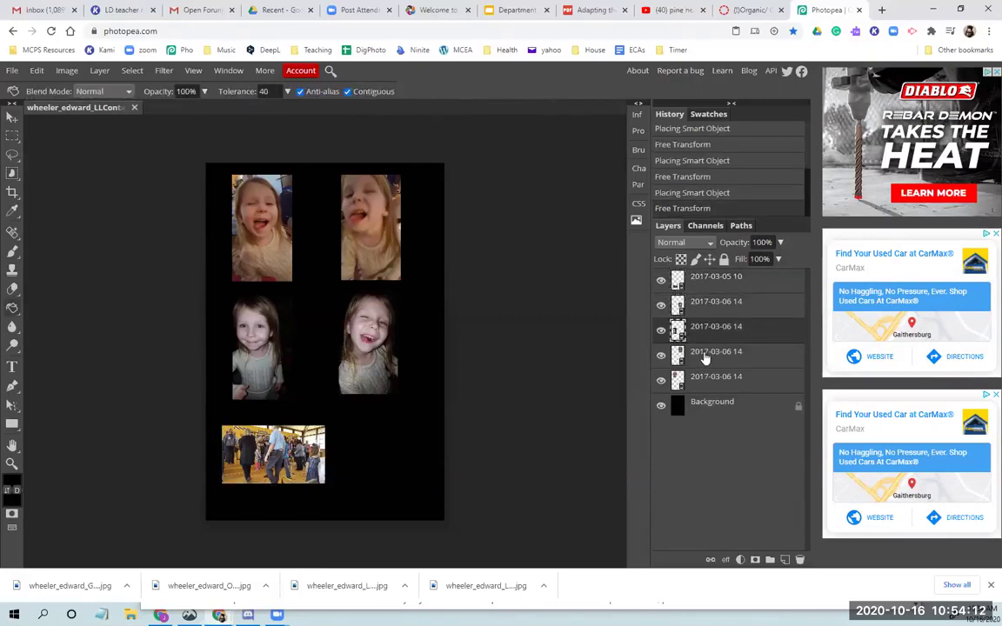
{"action": "left_click_drag", "start_coordinate": [704, 358], "coordinate": [700, 383]}
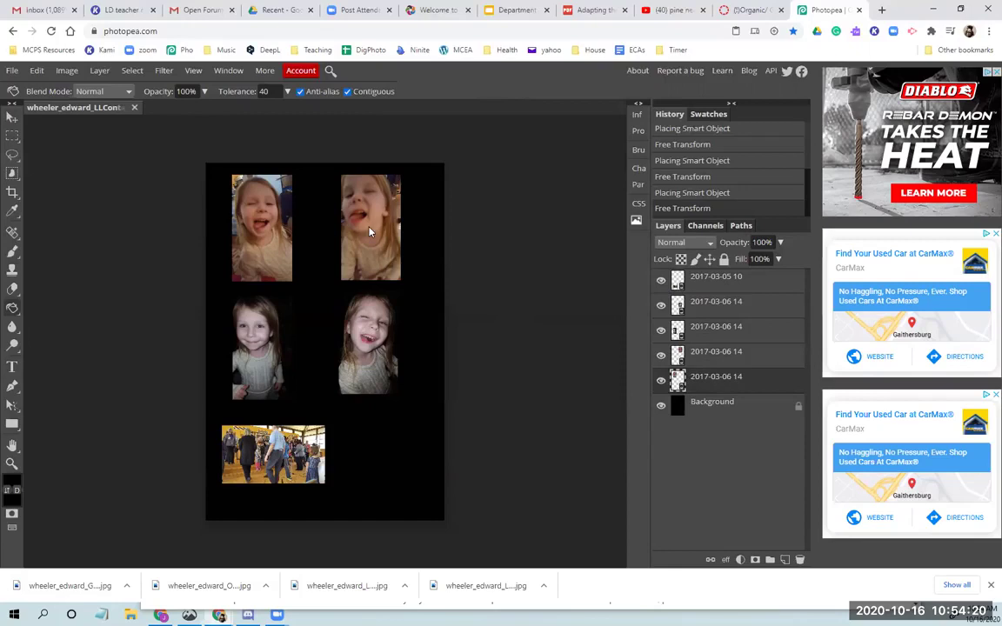
{"action": "left_click", "coordinate": [680, 307]}
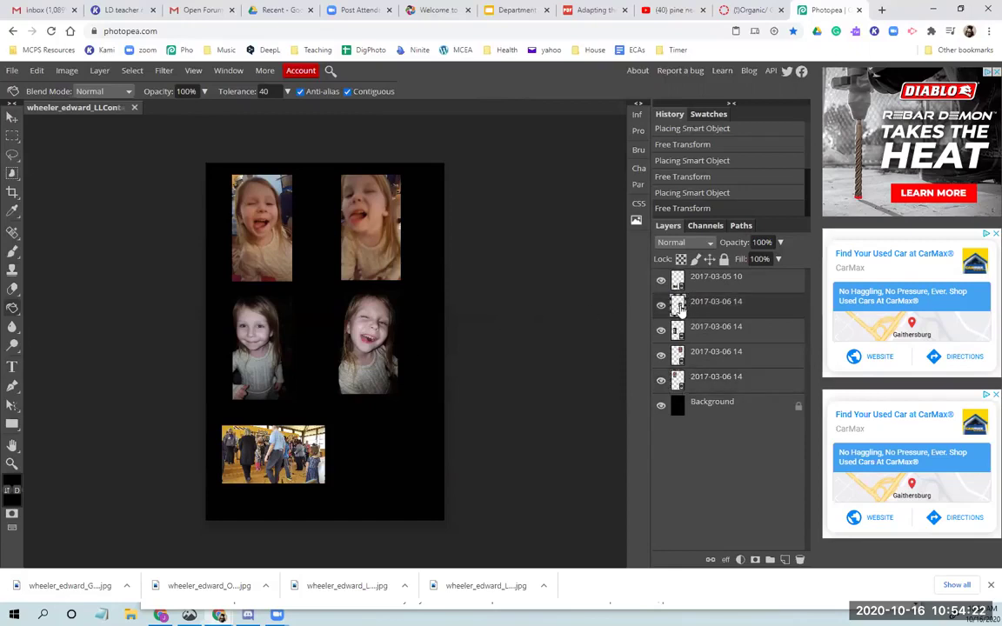
{"action": "left_click", "coordinate": [10, 119]}
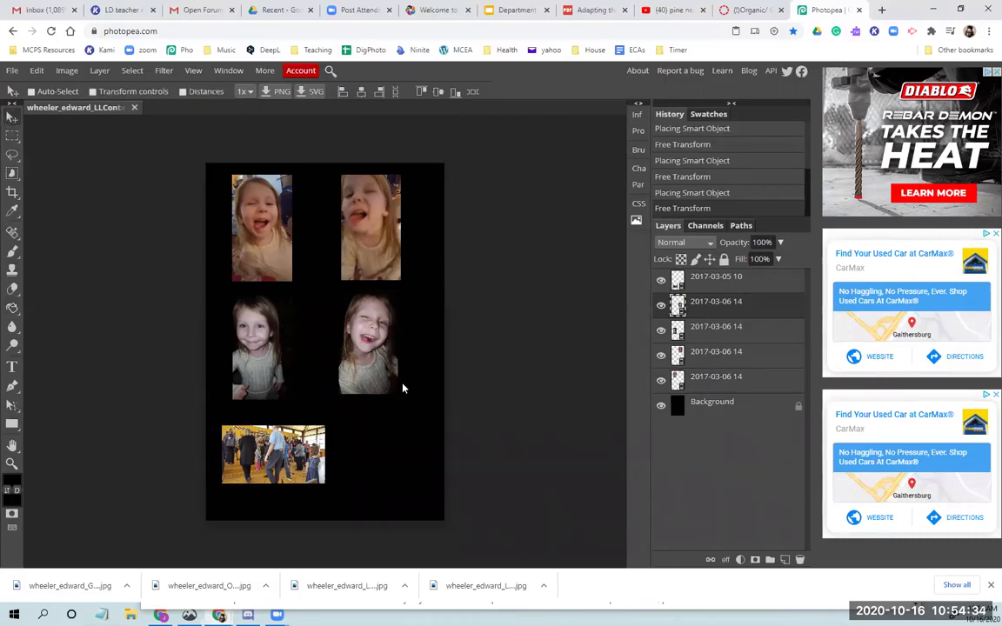
{"action": "left_click_drag", "start_coordinate": [403, 389], "coordinate": [409, 290]}
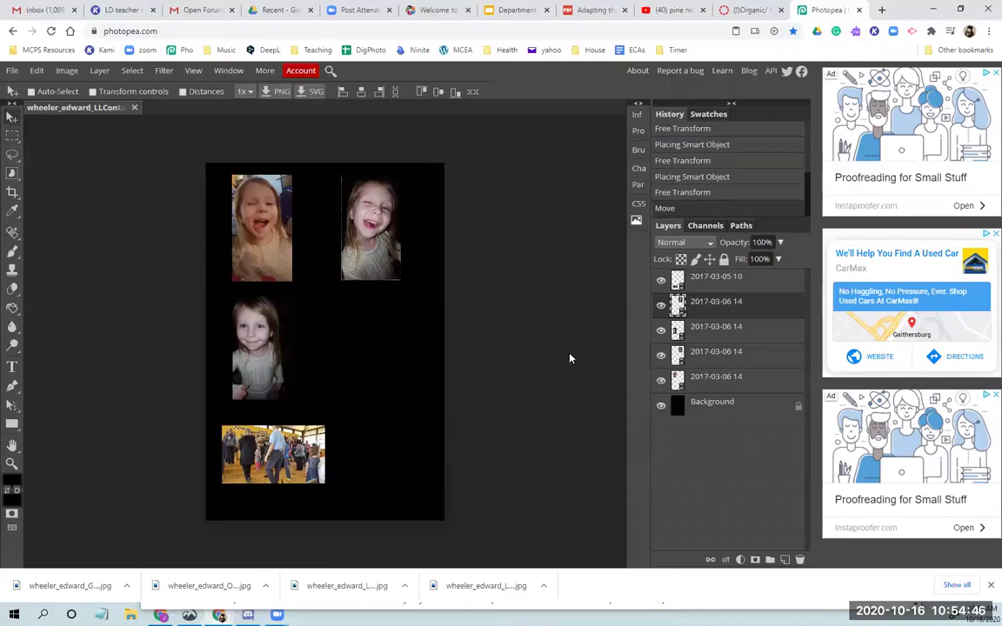
{"action": "left_click", "coordinate": [679, 355]}
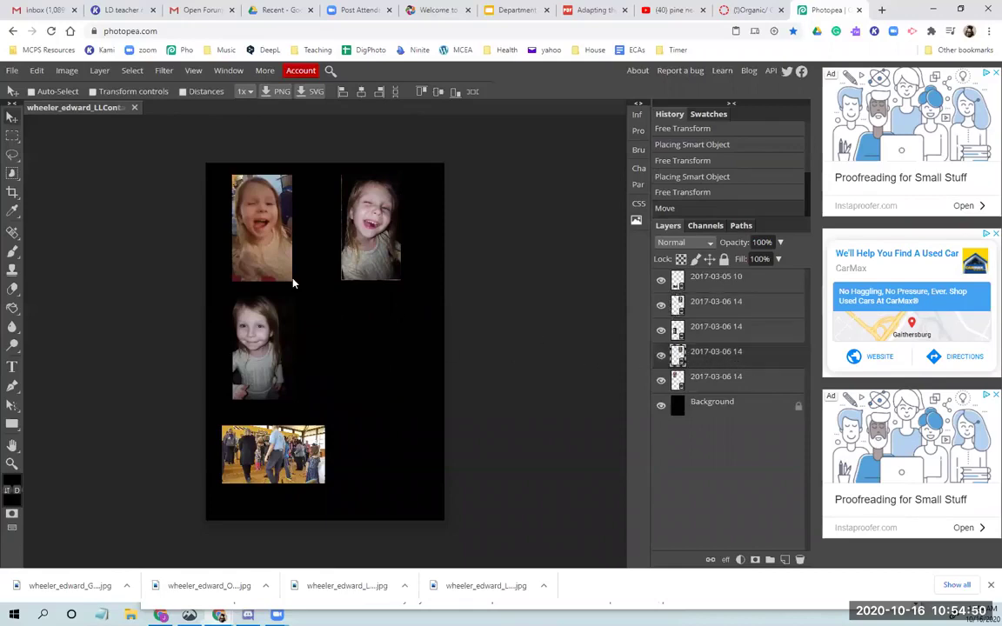
{"action": "left_click_drag", "start_coordinate": [369, 336], "coordinate": [393, 561]}
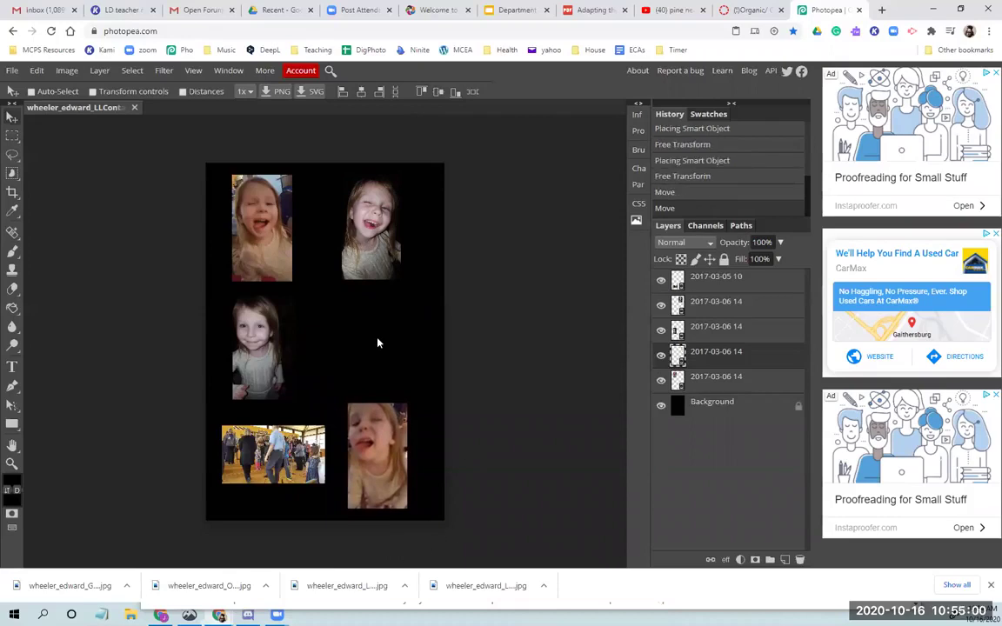
Step: Place 2017-03-07 17.38.35.jpg above all layers, scaled to 44.25%, into the second-row right slot
{"action": "left_click", "coordinate": [720, 288]}
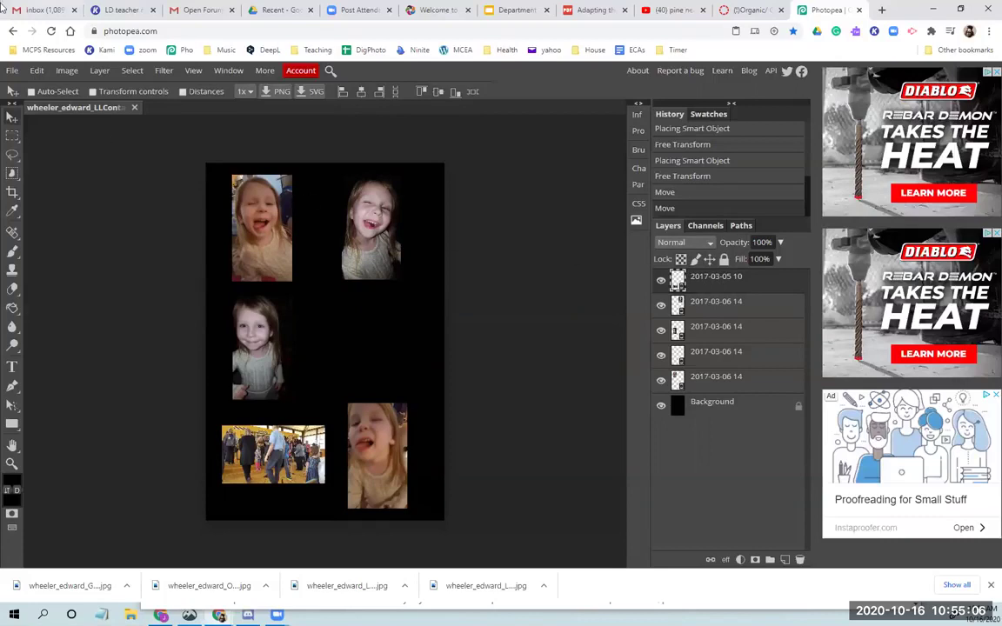
{"action": "left_click", "coordinate": [13, 71]}
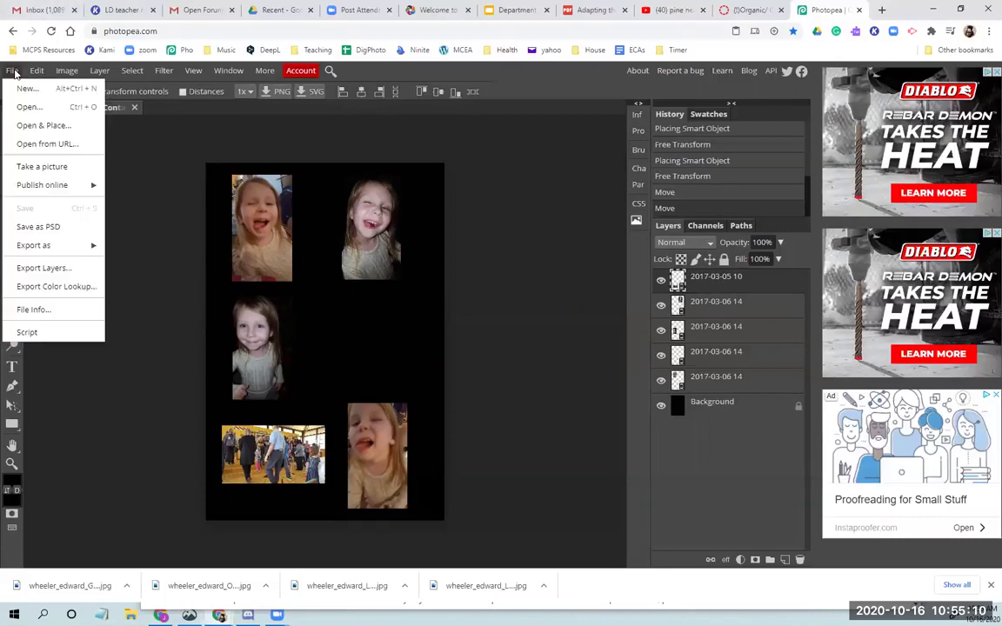
{"action": "left_click", "coordinate": [46, 126]}
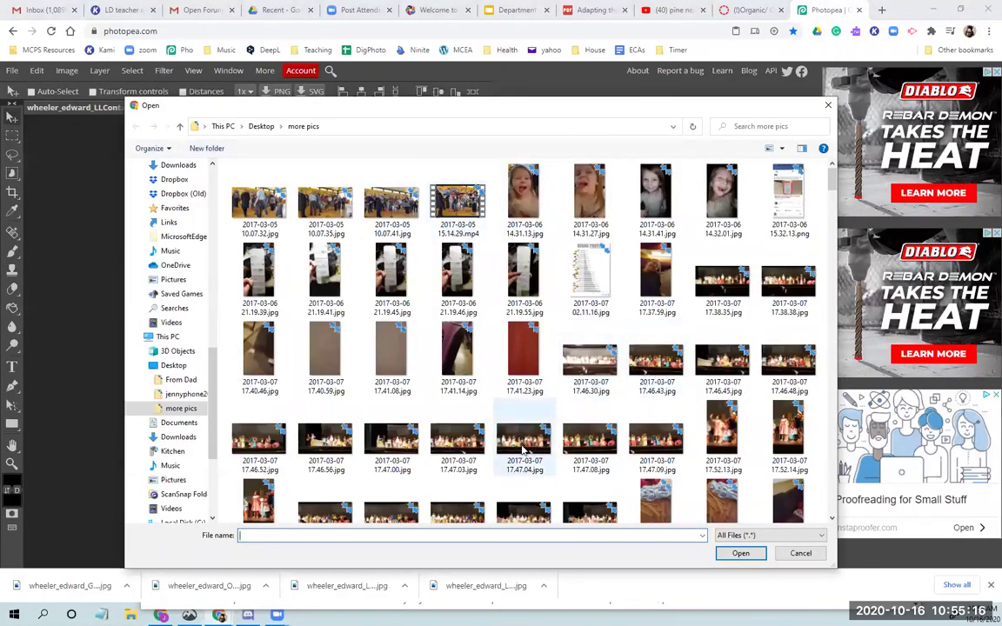
{"action": "double_click", "coordinate": [722, 283]}
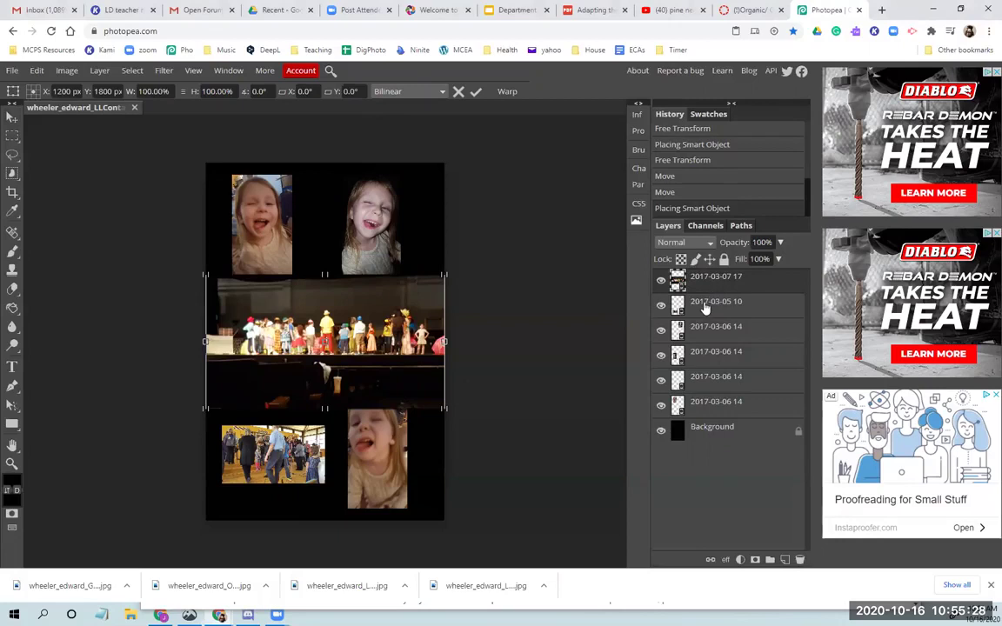
{"action": "left_click_drag", "start_coordinate": [205, 408], "coordinate": [340, 333]}
{"action": "left_click_drag", "start_coordinate": [415, 306], "coordinate": [397, 342]}
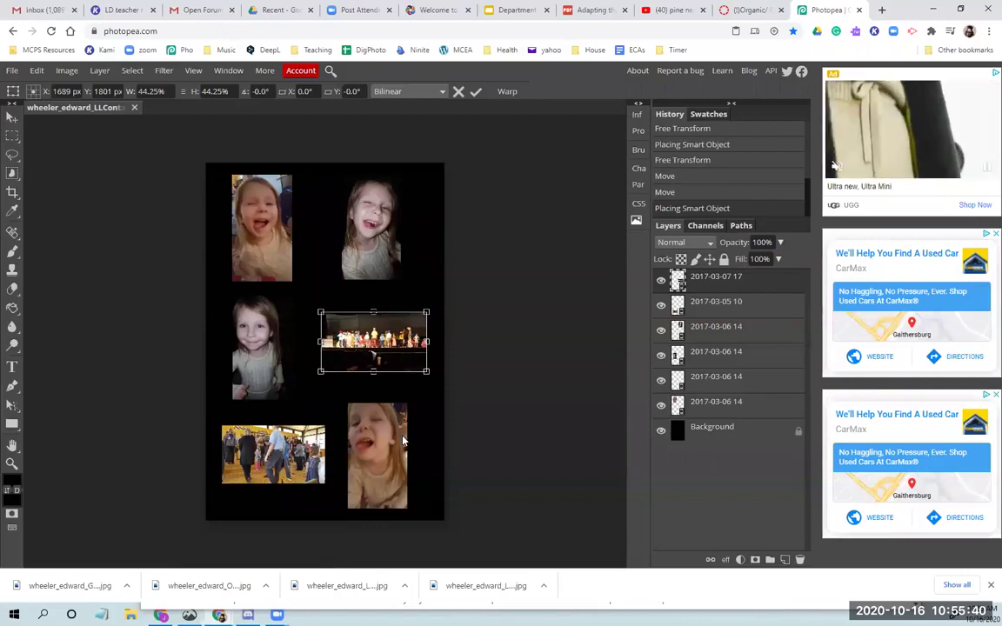
Step: Export the sheet as a 2400 × 3600 JPG at 70% quality into the Mp4s folder
{"action": "left_click", "coordinate": [12, 71]}
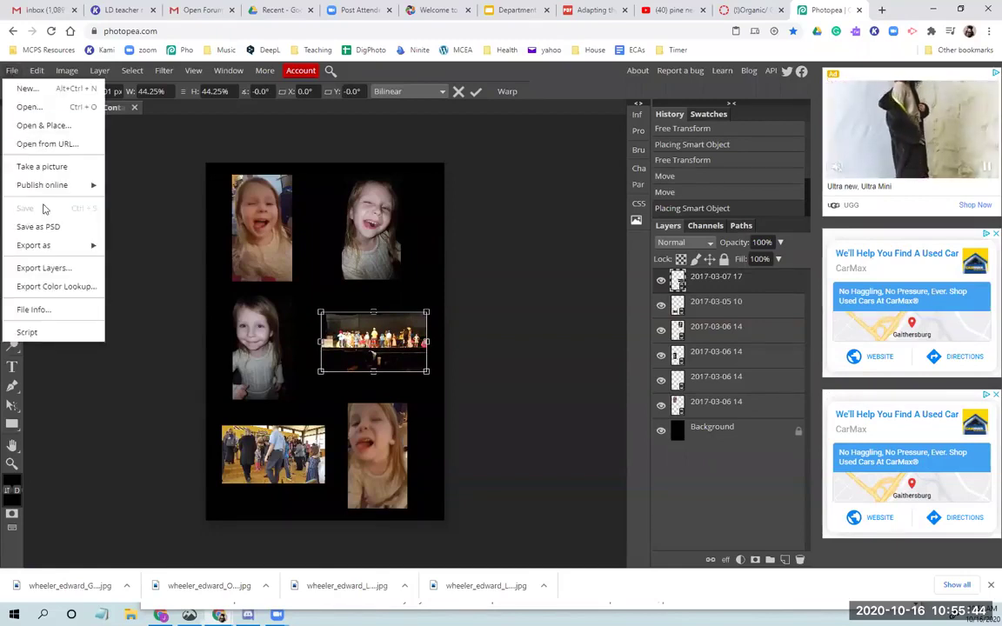
{"action": "mouse_move", "coordinate": [51, 246]}
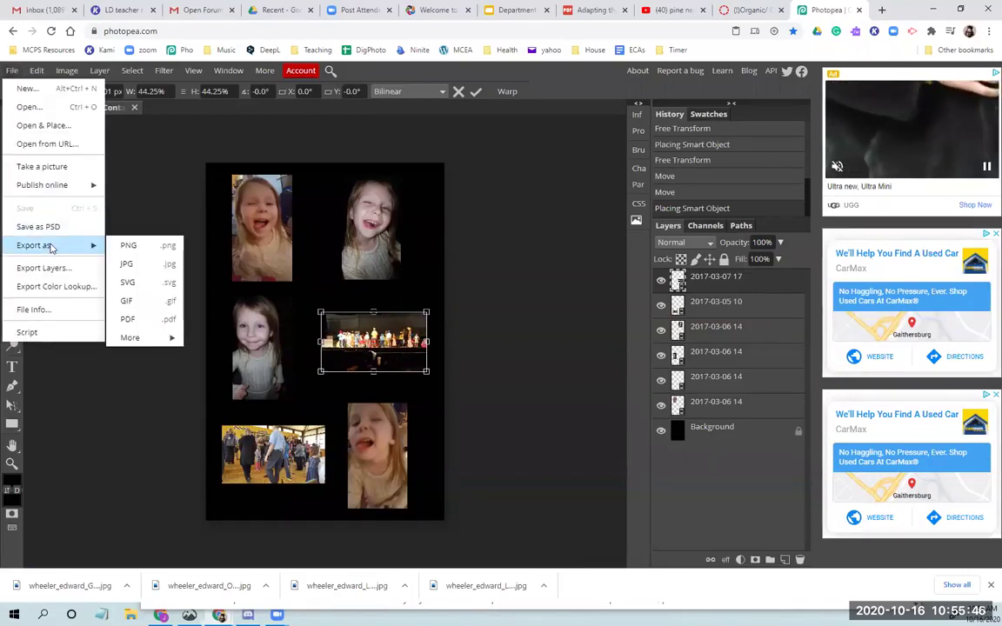
{"action": "left_click", "coordinate": [122, 265]}
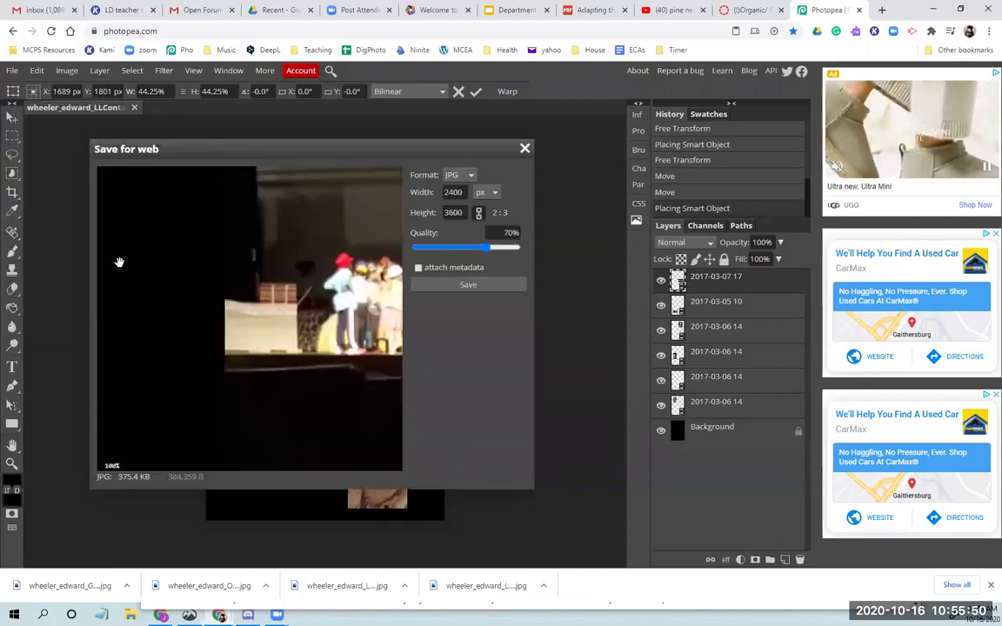
{"action": "left_click", "coordinate": [467, 285]}
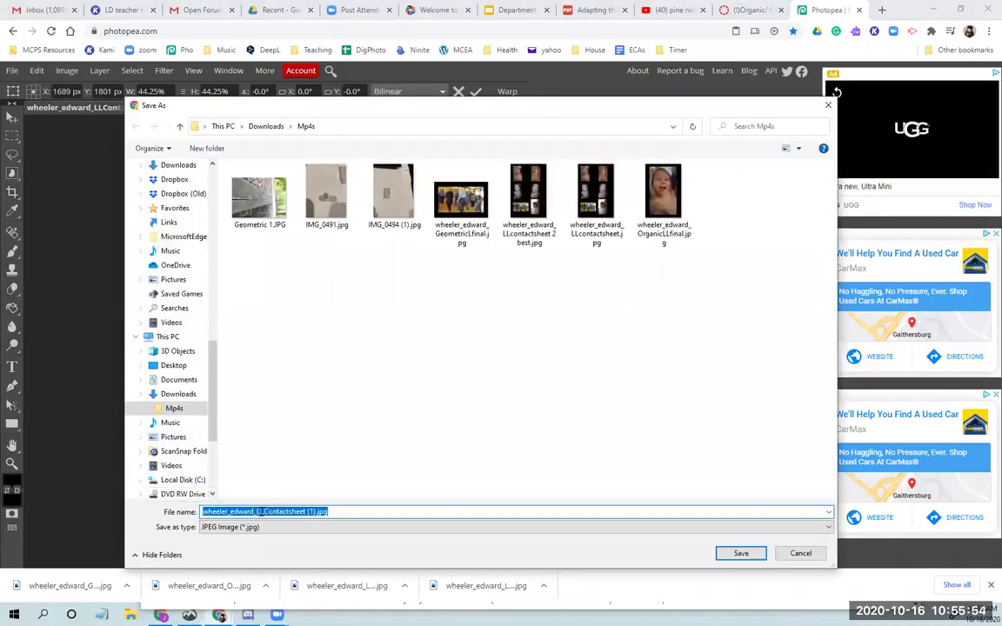
{"action": "left_click", "coordinate": [741, 554]}
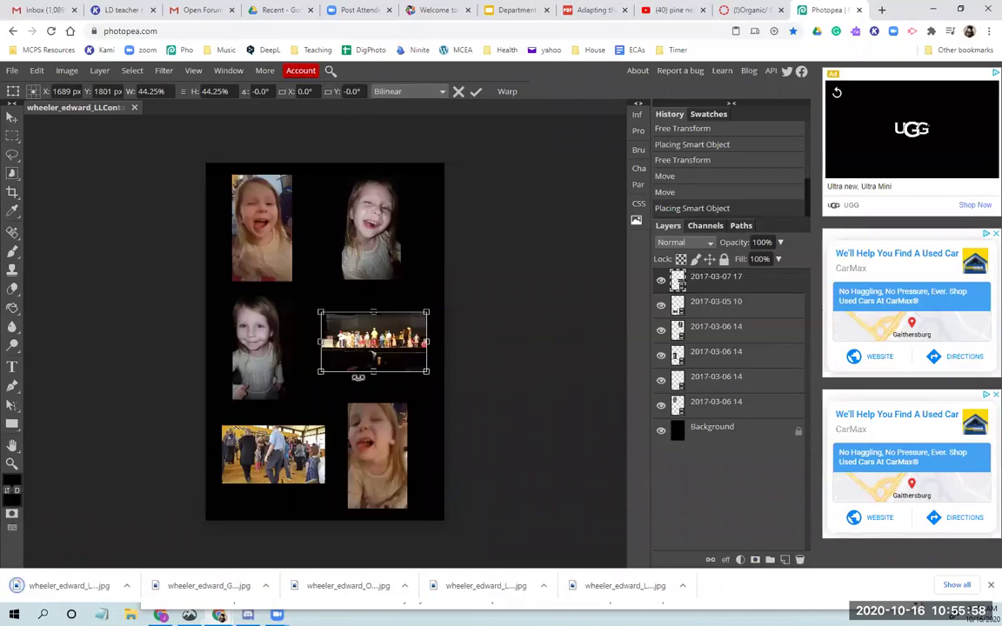